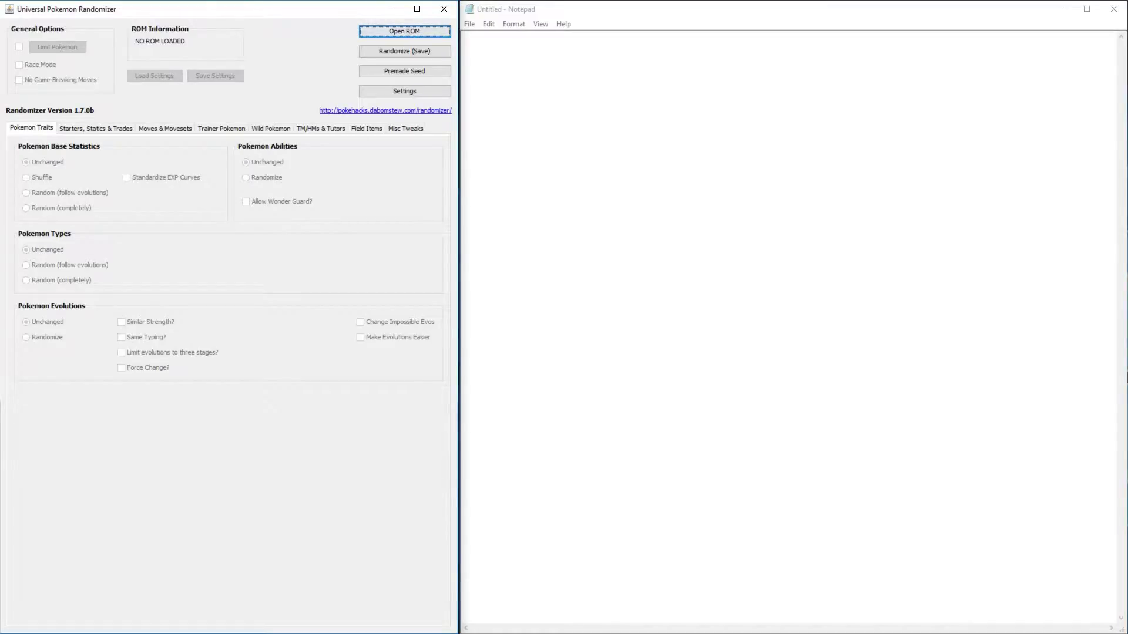
# Step: Start opening a ROM and switch the browse location to the External (N:) drive
pyautogui.press('space')
pyautogui.hotkey('alt', 'Down')
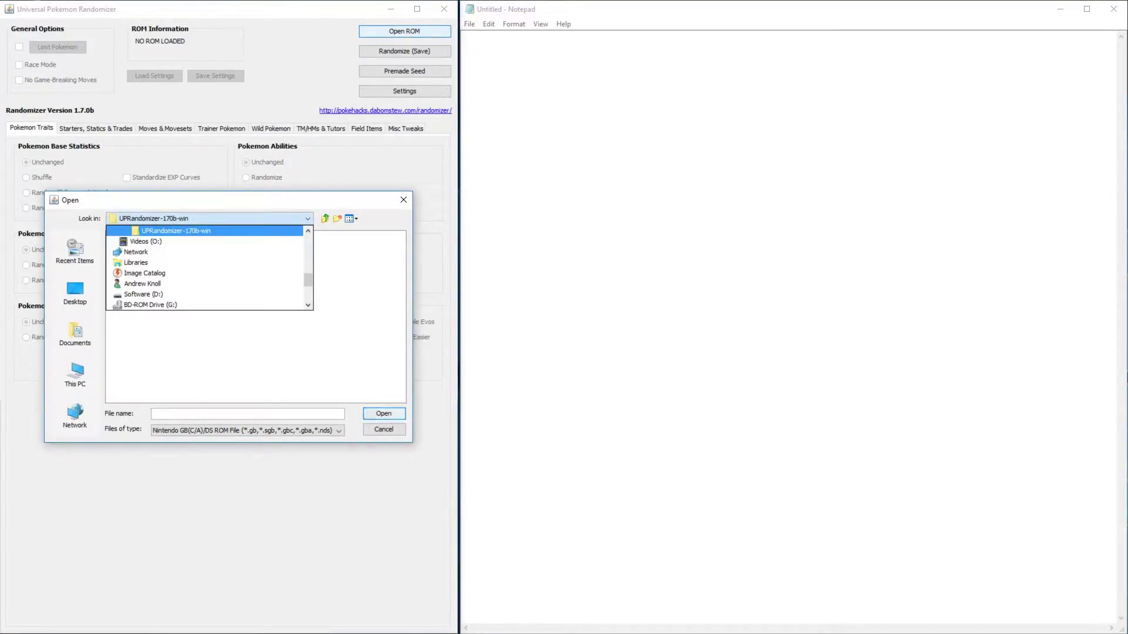
pyautogui.press('Up')
pyautogui.press('Down')
pyautogui.press('Down')
pyautogui.press('Down')
pyautogui.press('Down')
pyautogui.press('Down')
pyautogui.press('Down')
pyautogui.press('Down')
pyautogui.press('Down')
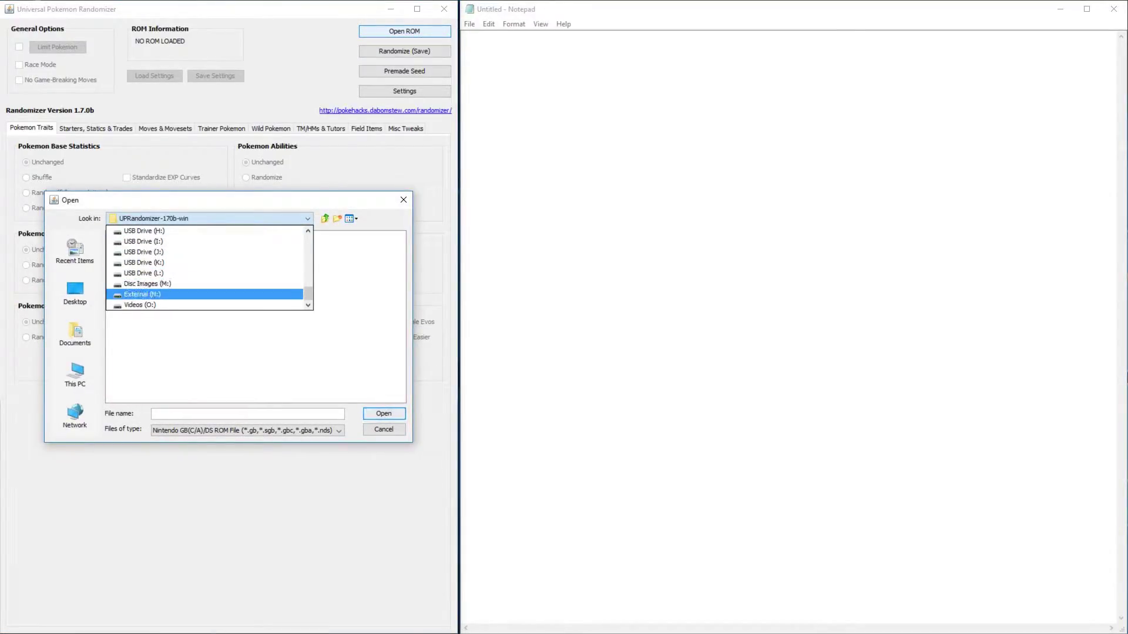
pyautogui.press('Return')
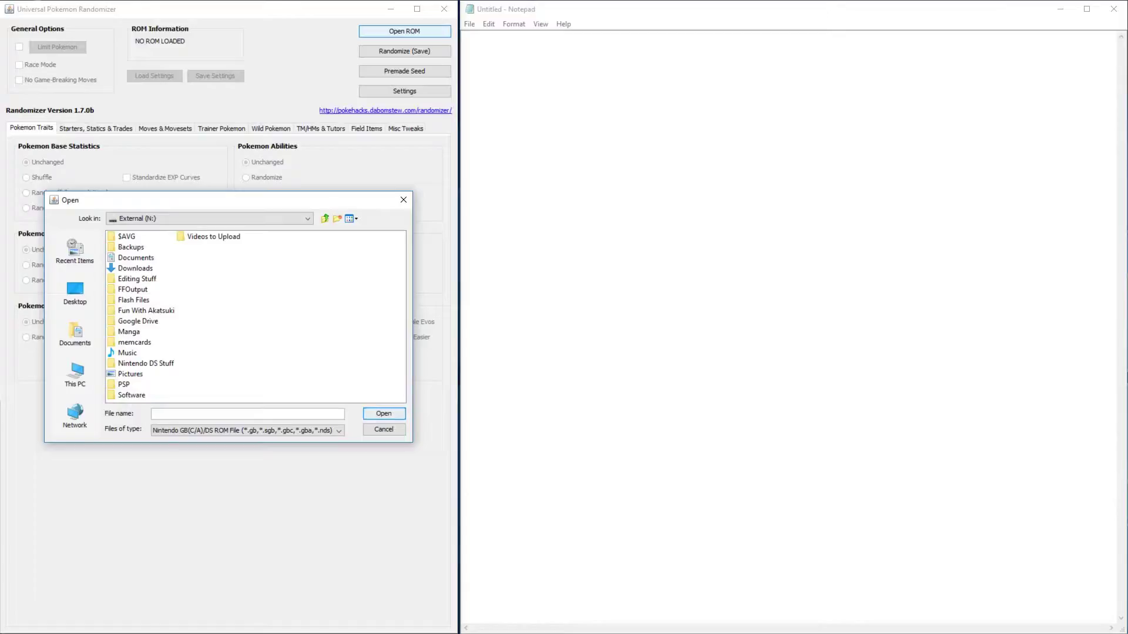
# Step: Load 1636 - Pokemon Fire Red USA.gba from the folder path Software > Games > pokemon_collection > Roms > Fire Red
pyautogui.doubleClick(132, 395)
pyautogui.doubleClick(128, 267)
pyautogui.hscroll(5, 129, 268)
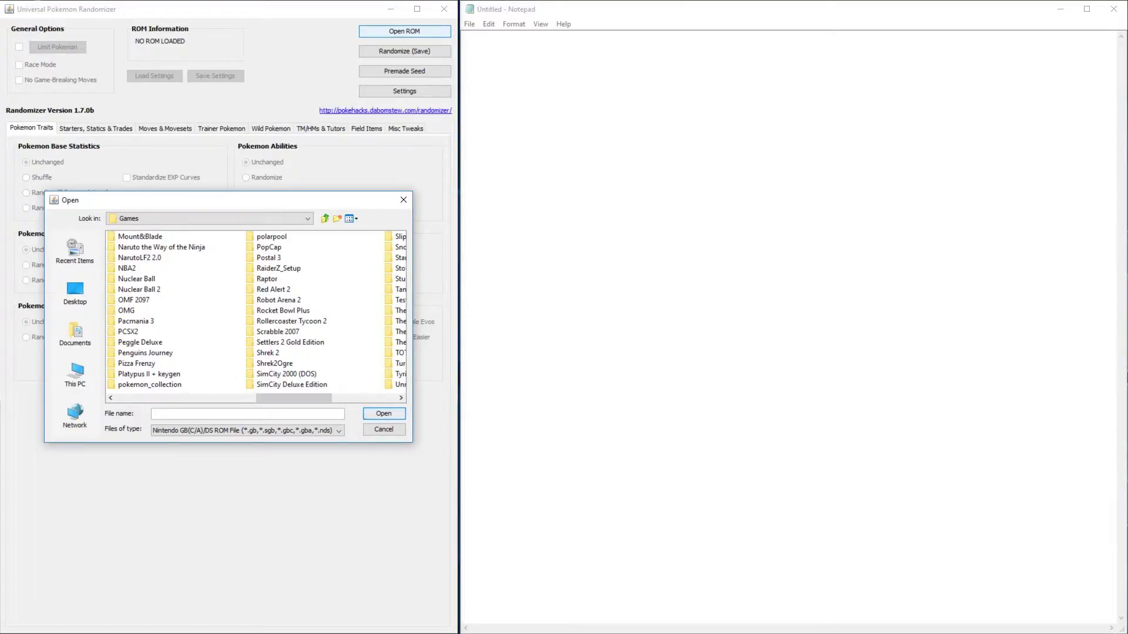
pyautogui.doubleClick(149, 385)
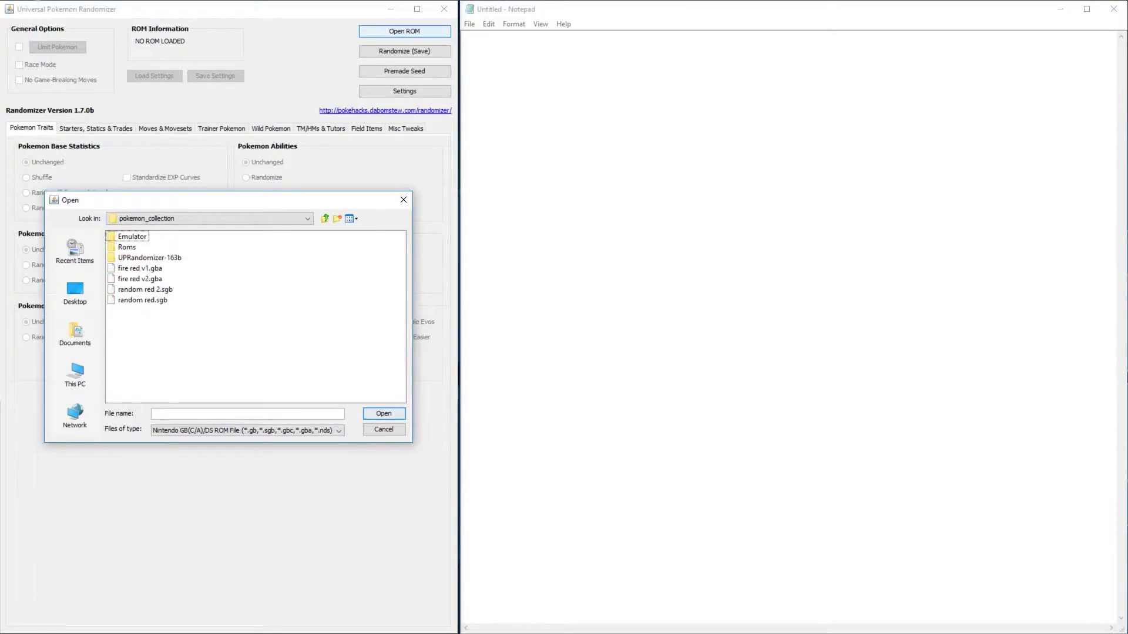
pyautogui.doubleClick(127, 247)
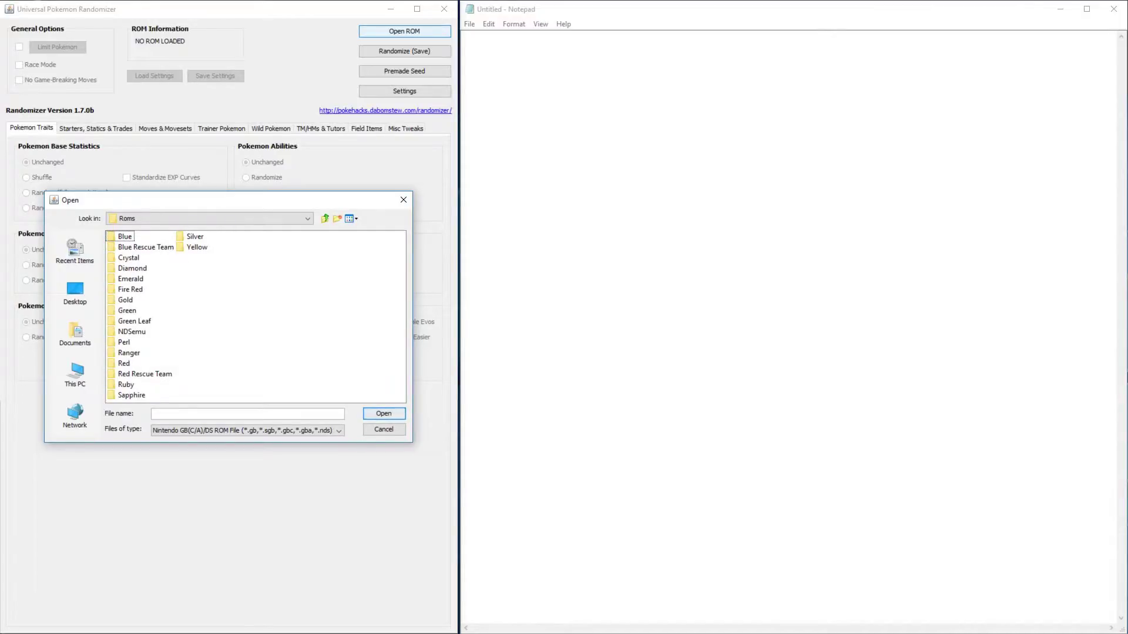
pyautogui.doubleClick(130, 289)
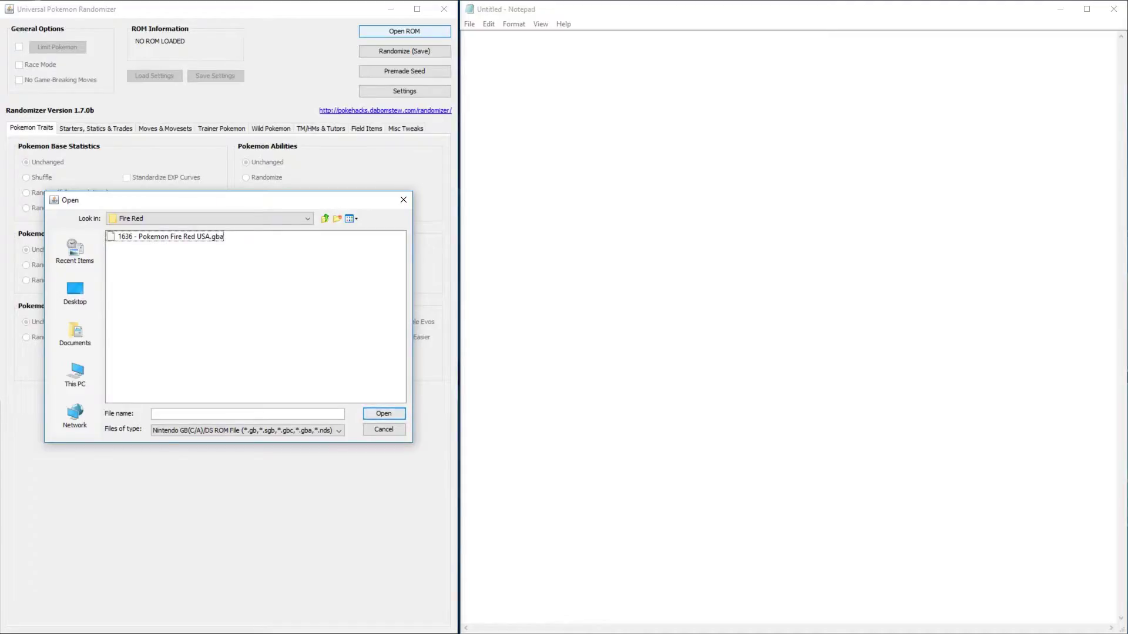
pyautogui.doubleClick(171, 236)
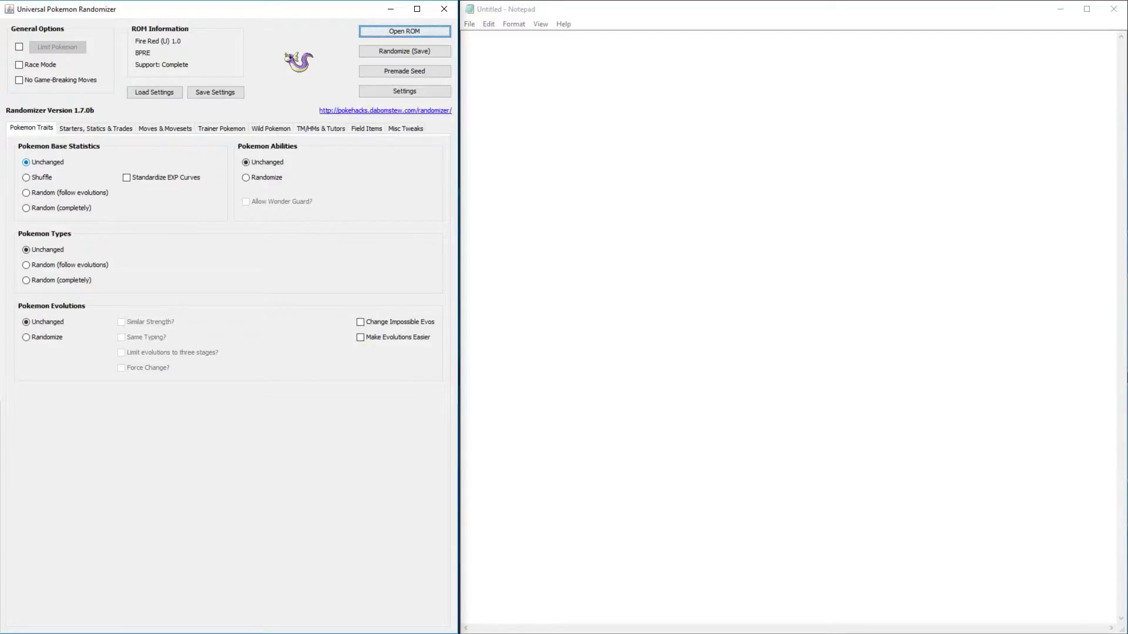
# Step: Enable Change Impossible Evos for the Pokemon evolutions
pyautogui.moveTo(131, 182)
pyautogui.moveTo(361, 323)
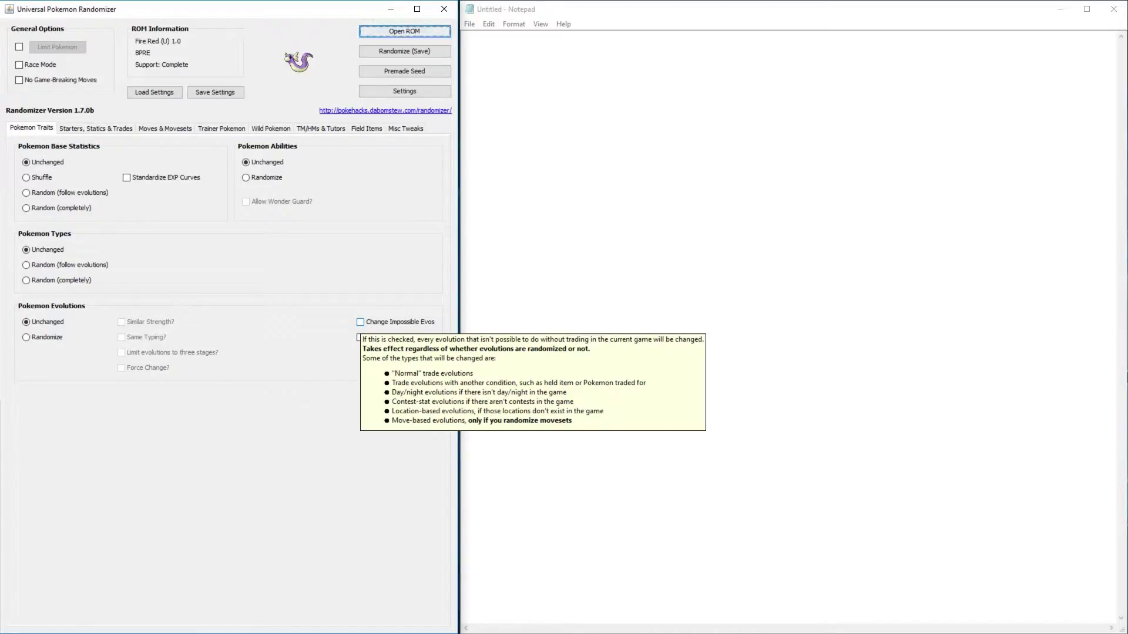
pyautogui.click(360, 322)
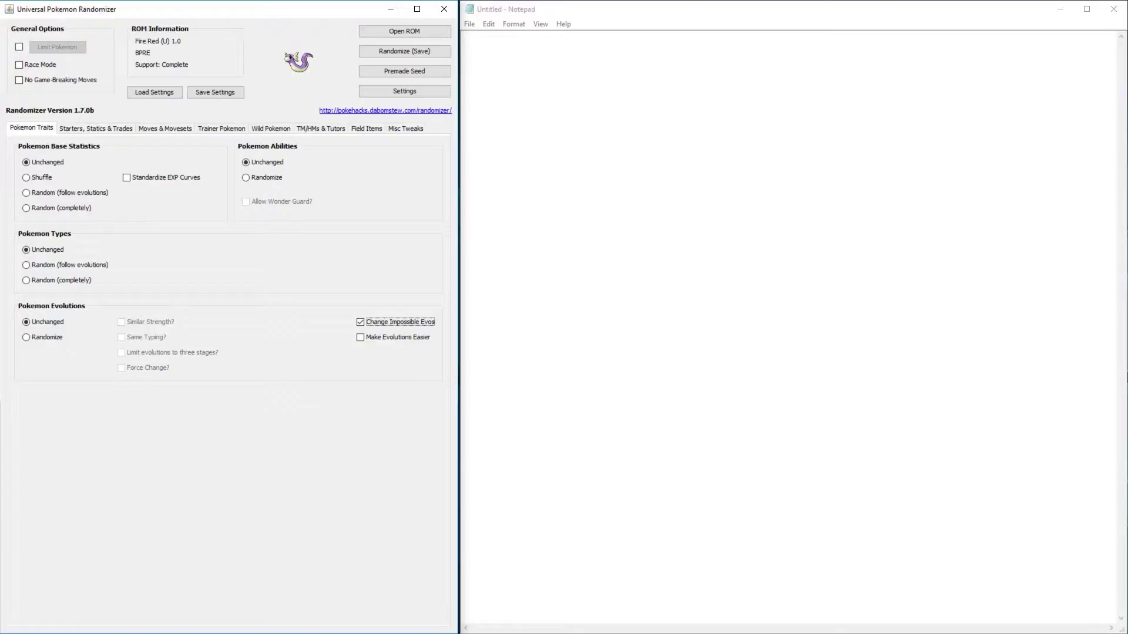
# Step: Set the starter Pokemon to Random (completely) and enable Randomize Starter Held Items
pyautogui.click(96, 128)
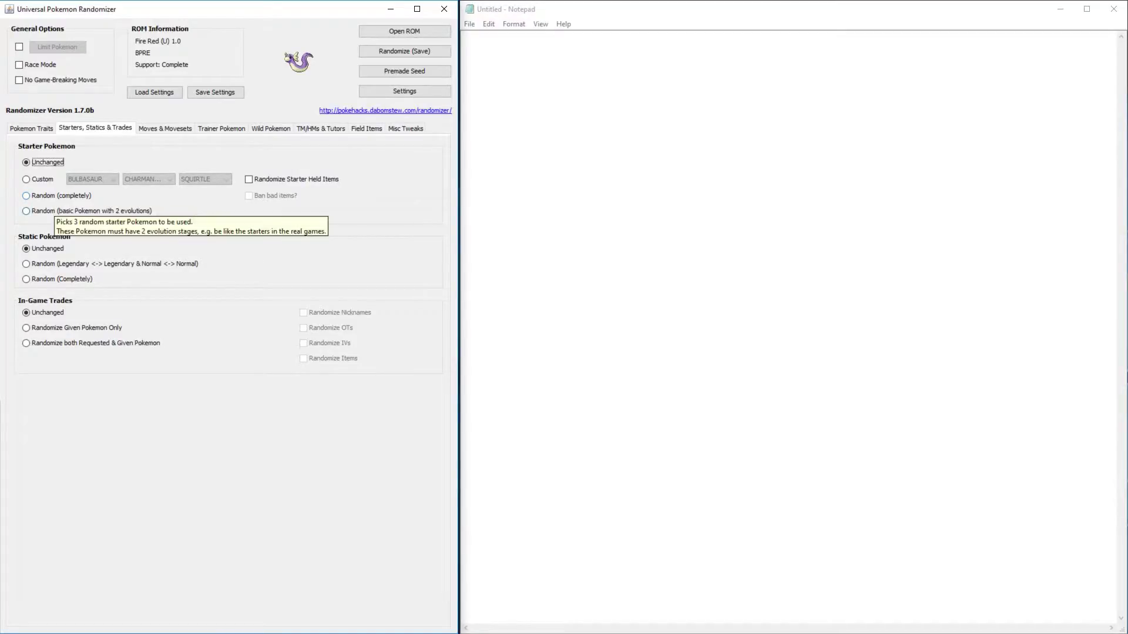
pyautogui.click(26, 196)
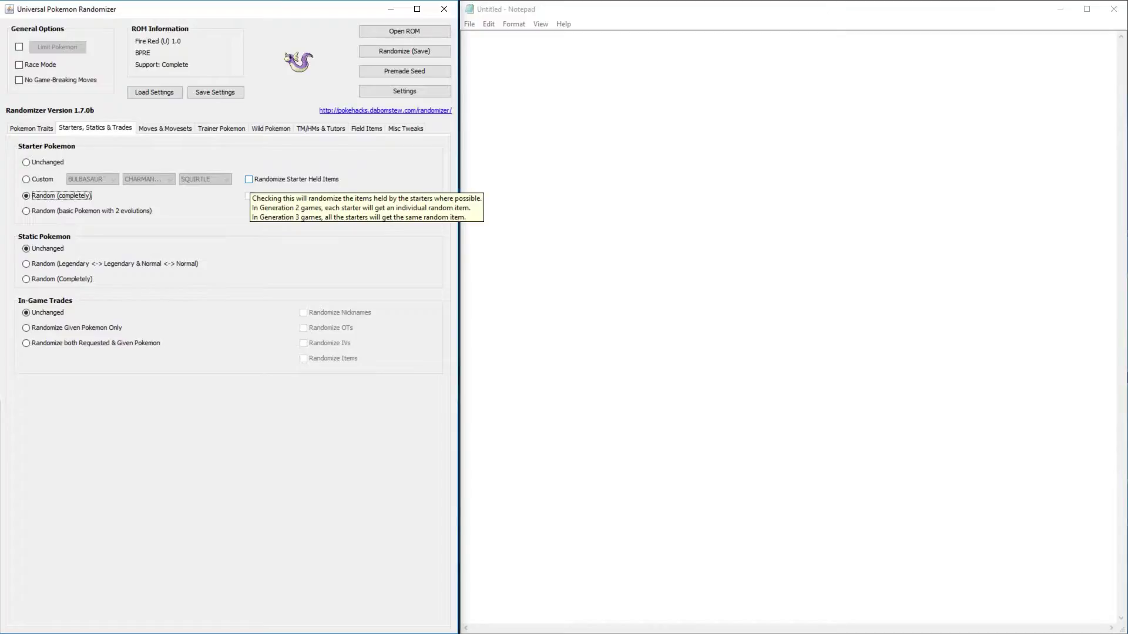
pyautogui.click(277, 179)
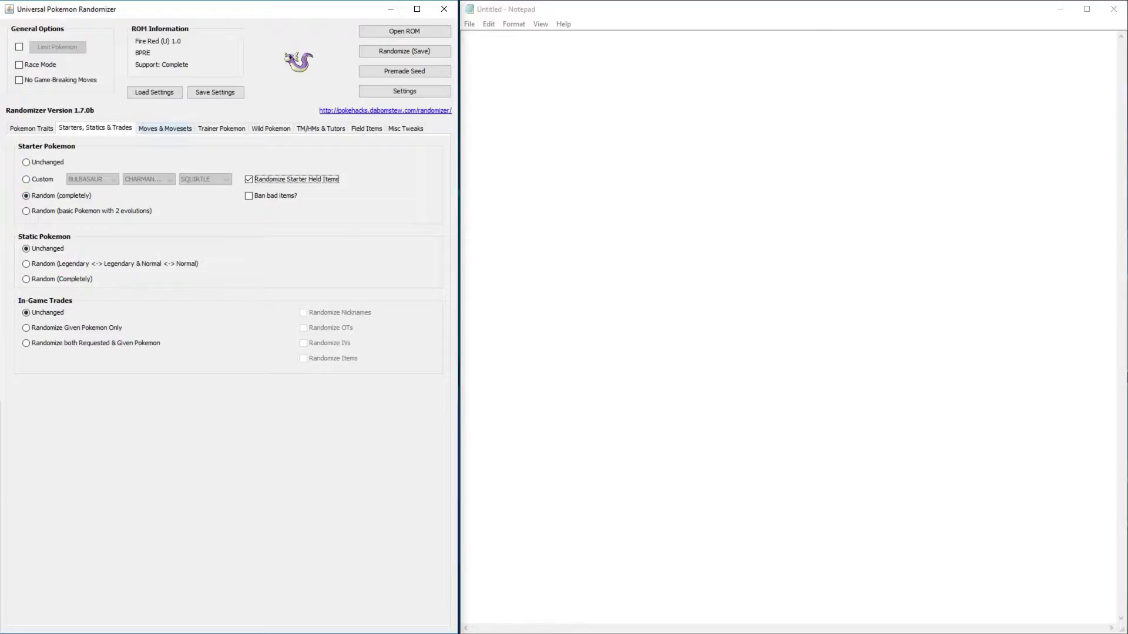
# Step: Set the trainers' Pokemon to Type Themed and have the rival carry the starter through the game
pyautogui.click(164, 129)
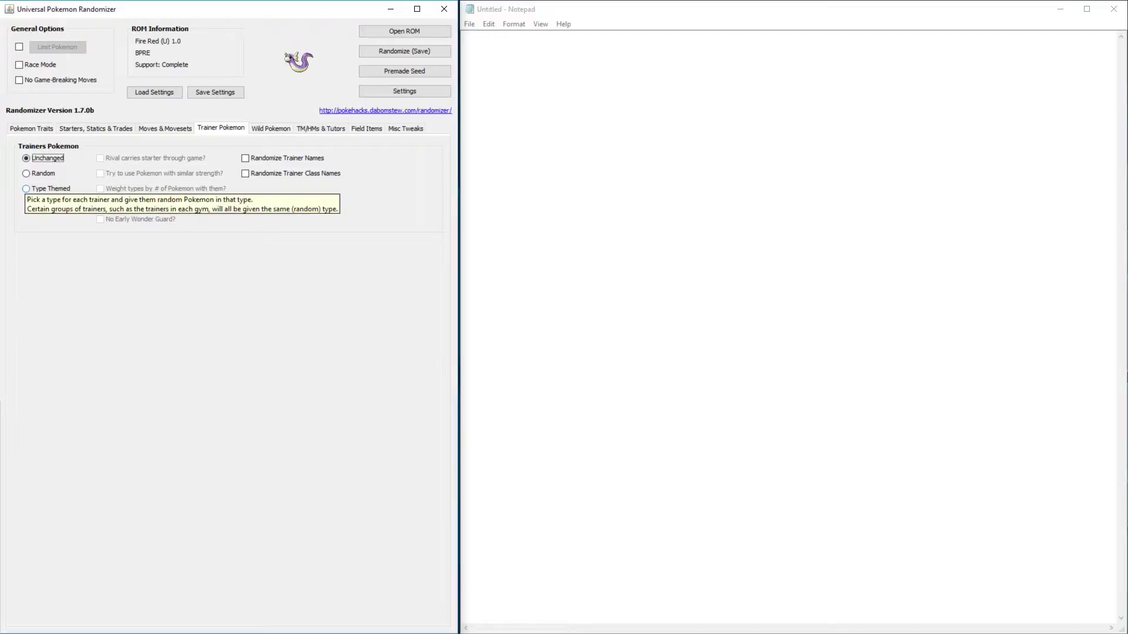
pyautogui.click(47, 188)
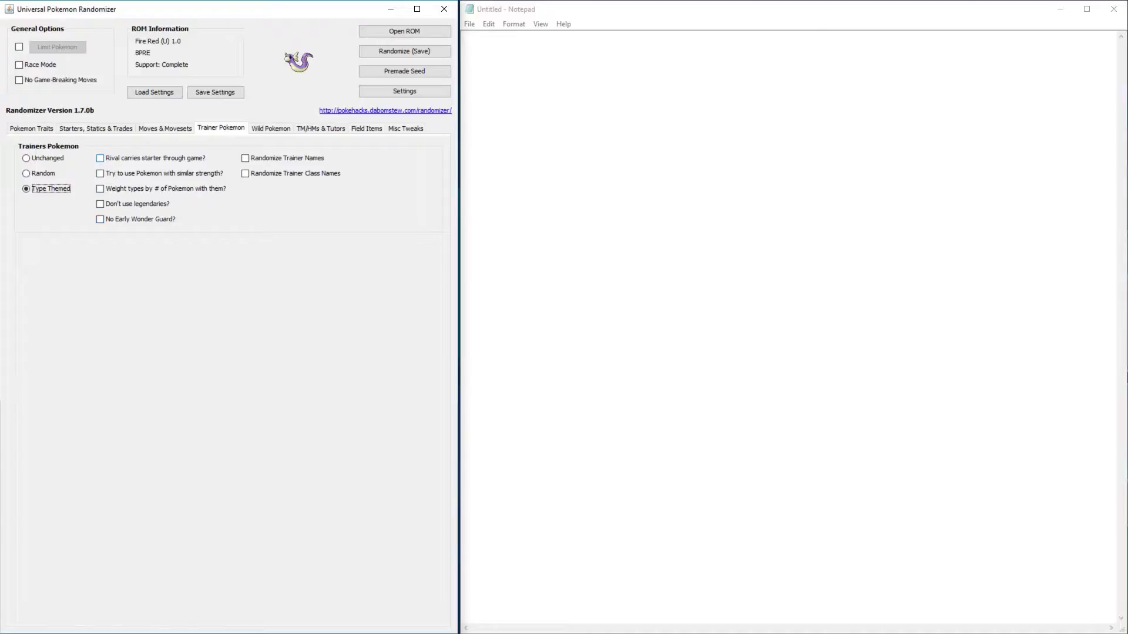
pyautogui.click(100, 159)
pyautogui.moveTo(101, 174)
# Step: Set the wild Pokemon to Random and enable the minimum catch rate
pyautogui.click(271, 128)
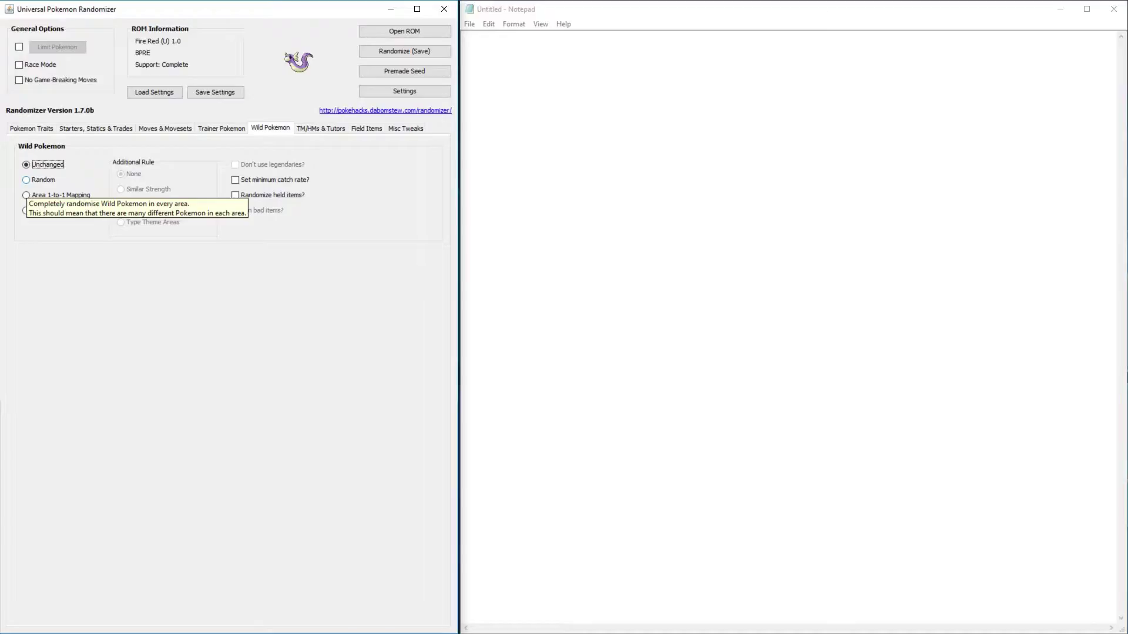
pyautogui.click(26, 179)
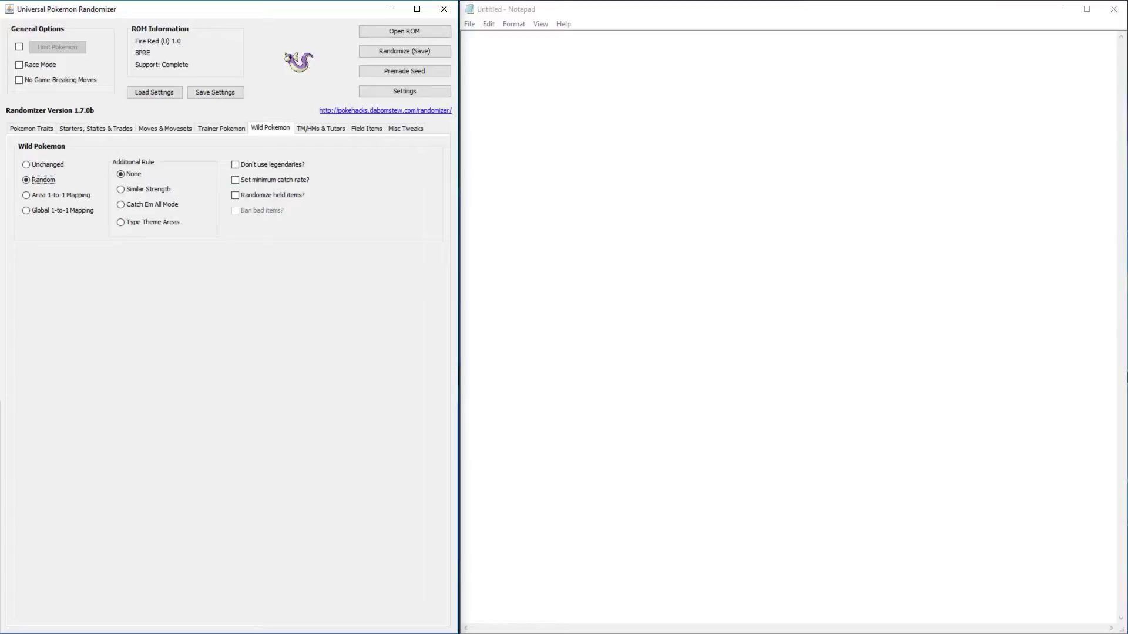
pyautogui.moveTo(235, 180)
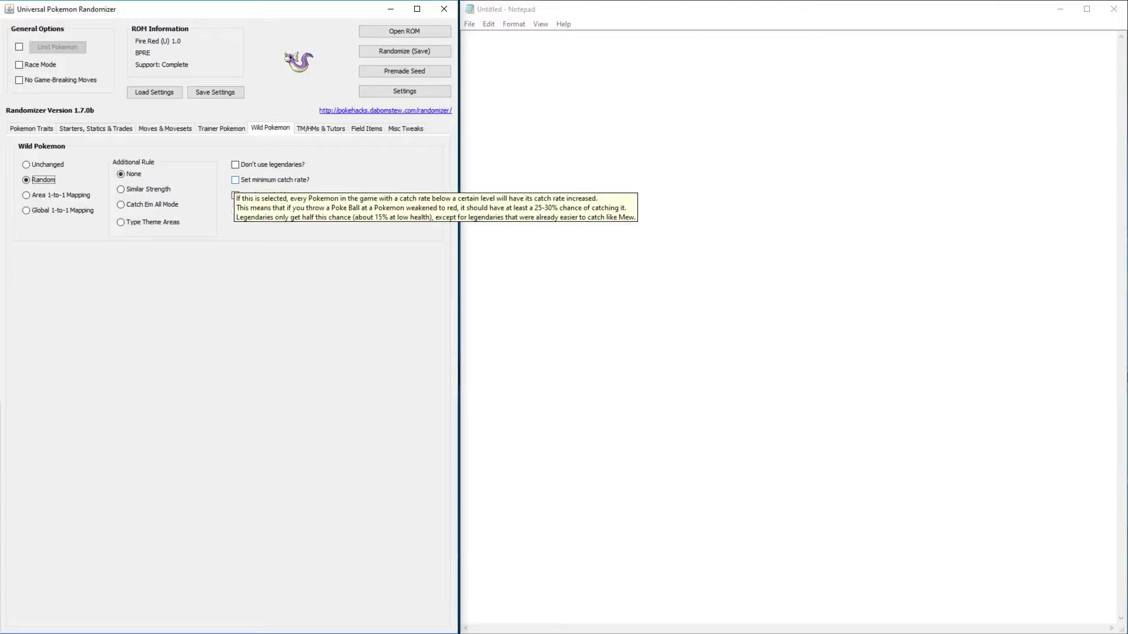
pyautogui.click(236, 180)
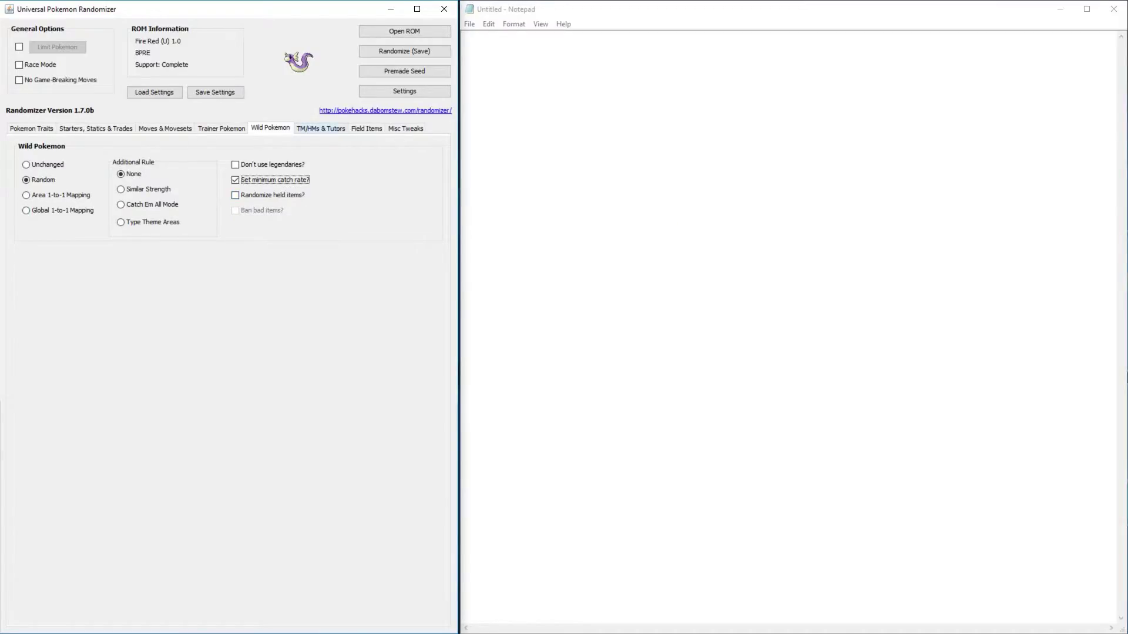
# Step: Enable Lower Case Pokemon Names among the miscellaneous tweaks
pyautogui.click(321, 128)
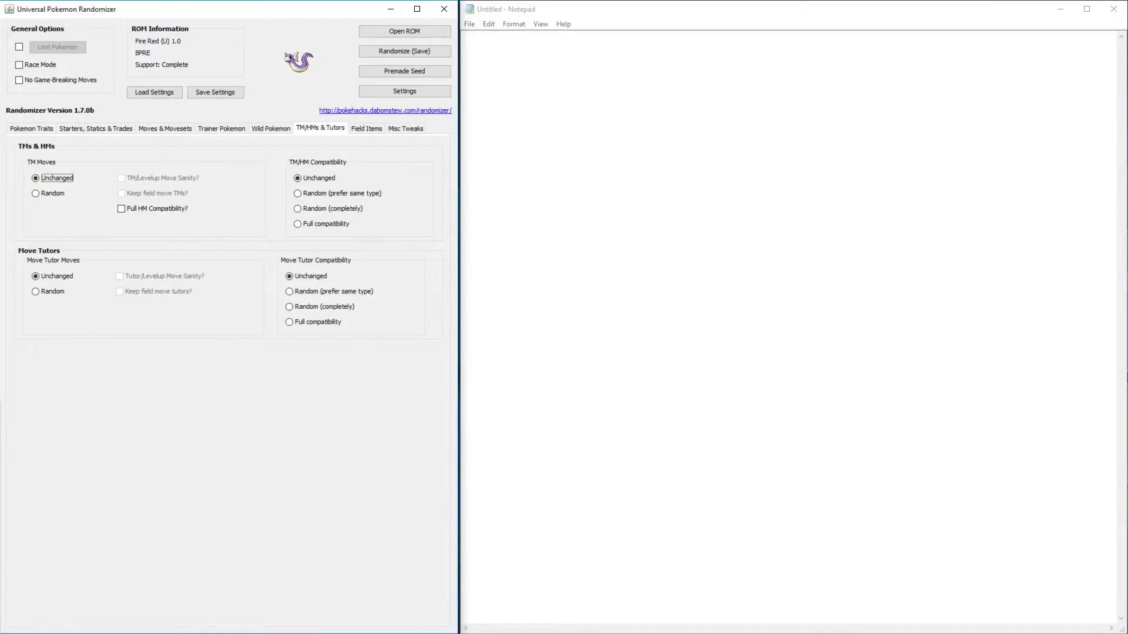
pyautogui.click(366, 129)
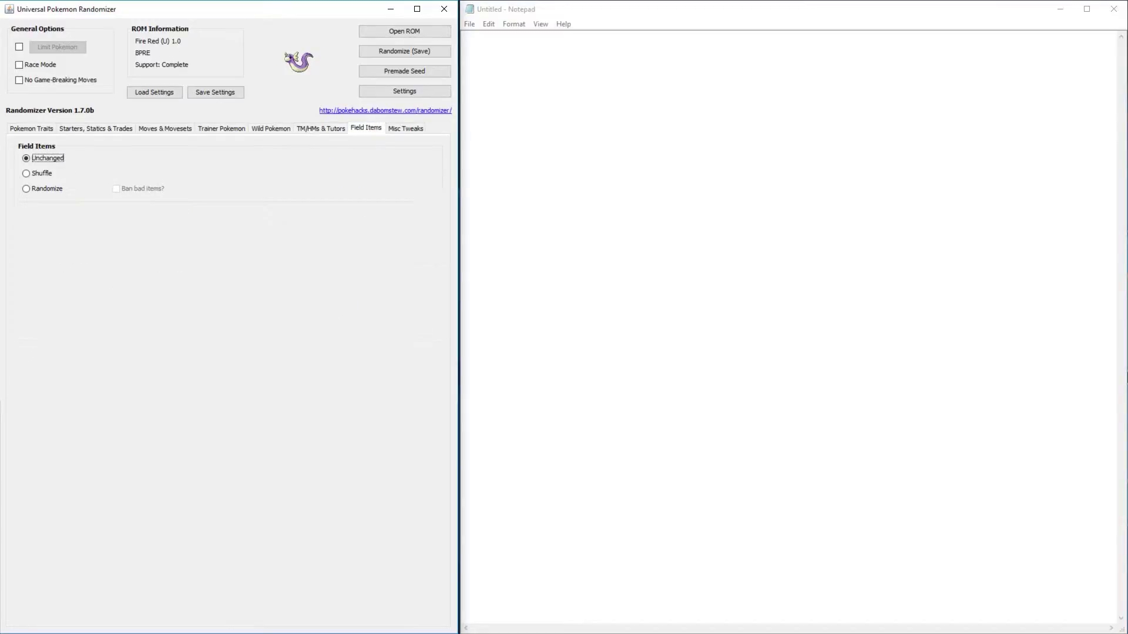
pyautogui.click(405, 128)
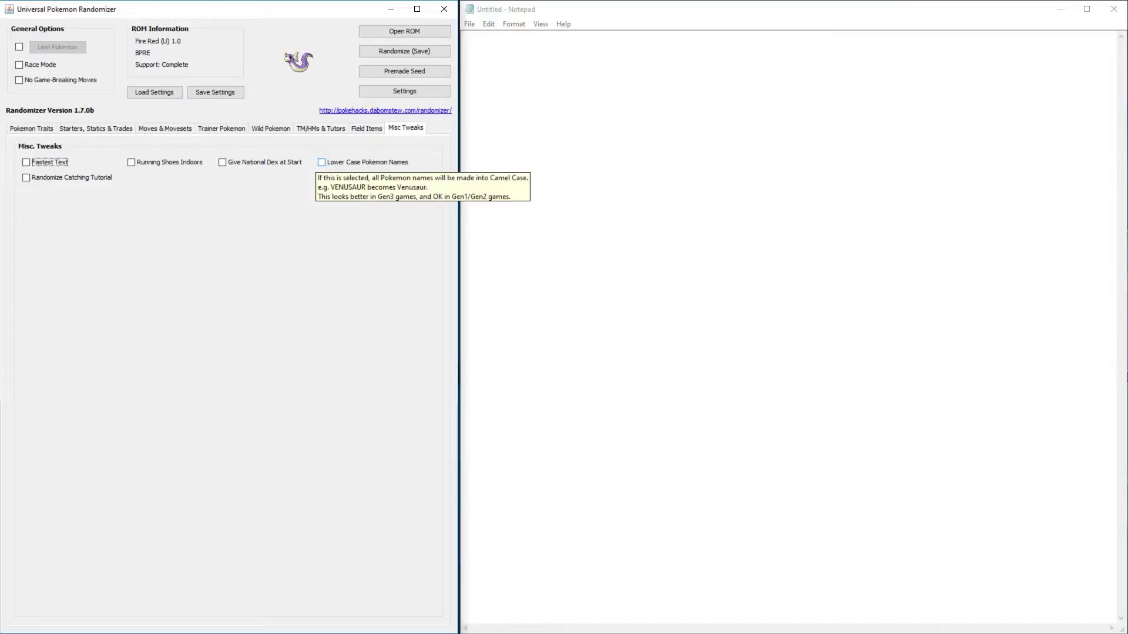
pyautogui.click(322, 162)
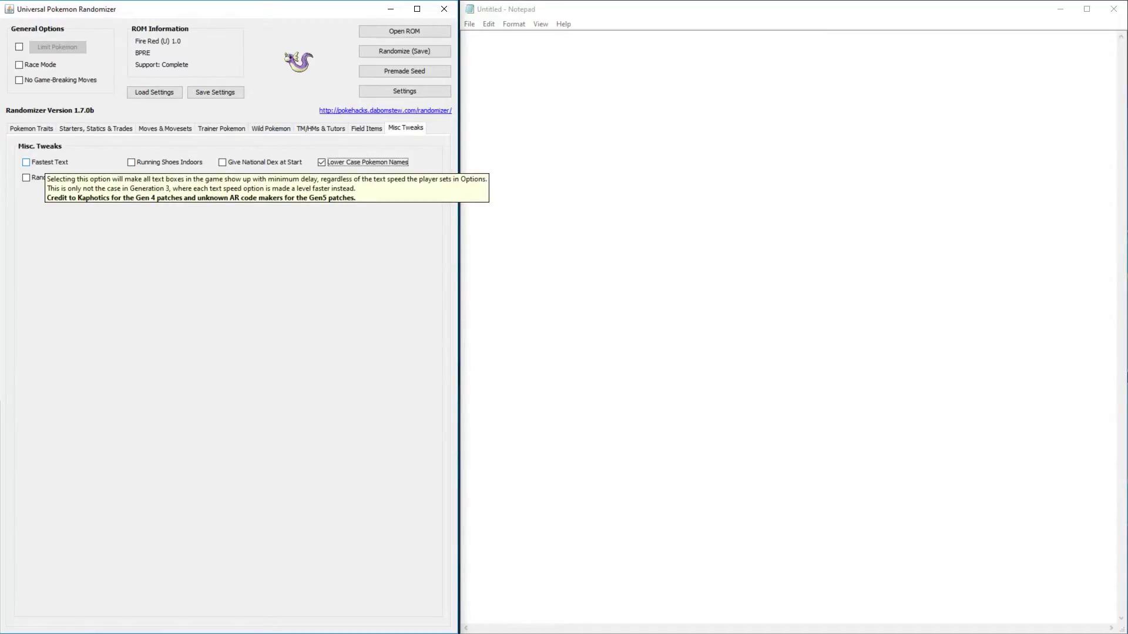
# Step: Review the randomization options for starters, moves, field items, tweaks, wild Pokemon, TMs and Pokemon traits
pyautogui.click(95, 128)
pyautogui.click(164, 128)
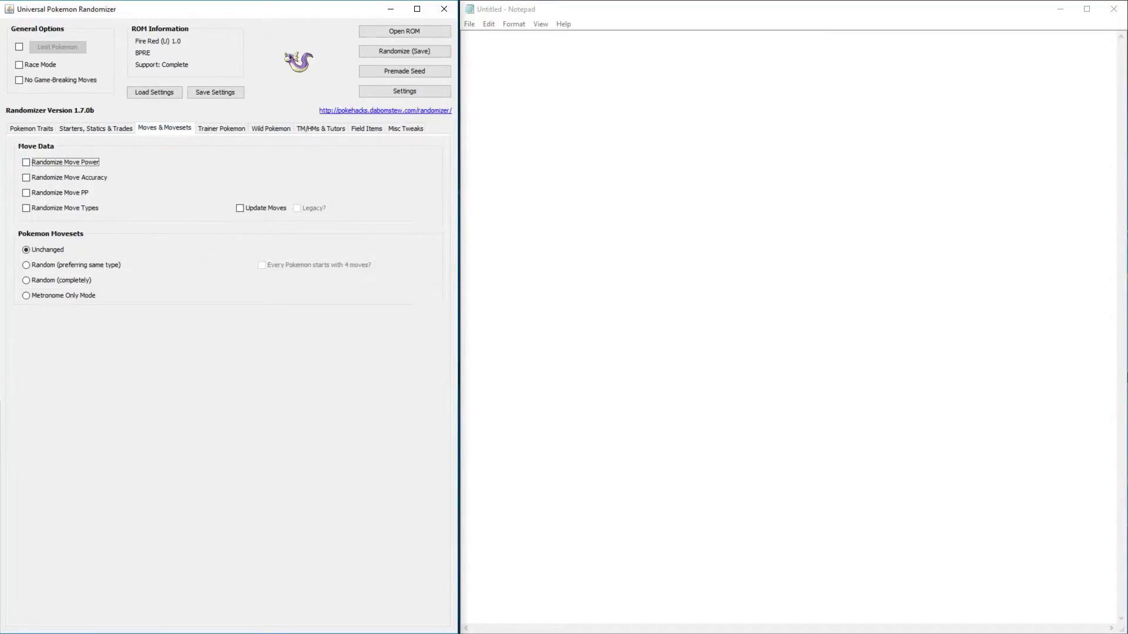
pyautogui.click(367, 128)
pyautogui.click(406, 128)
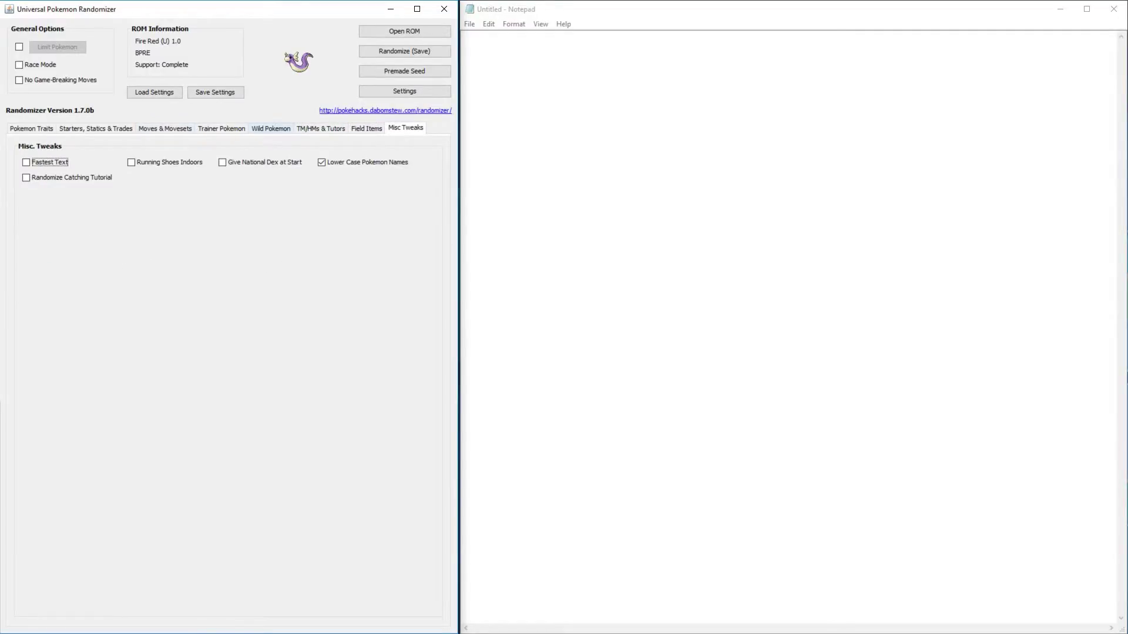
pyautogui.click(271, 129)
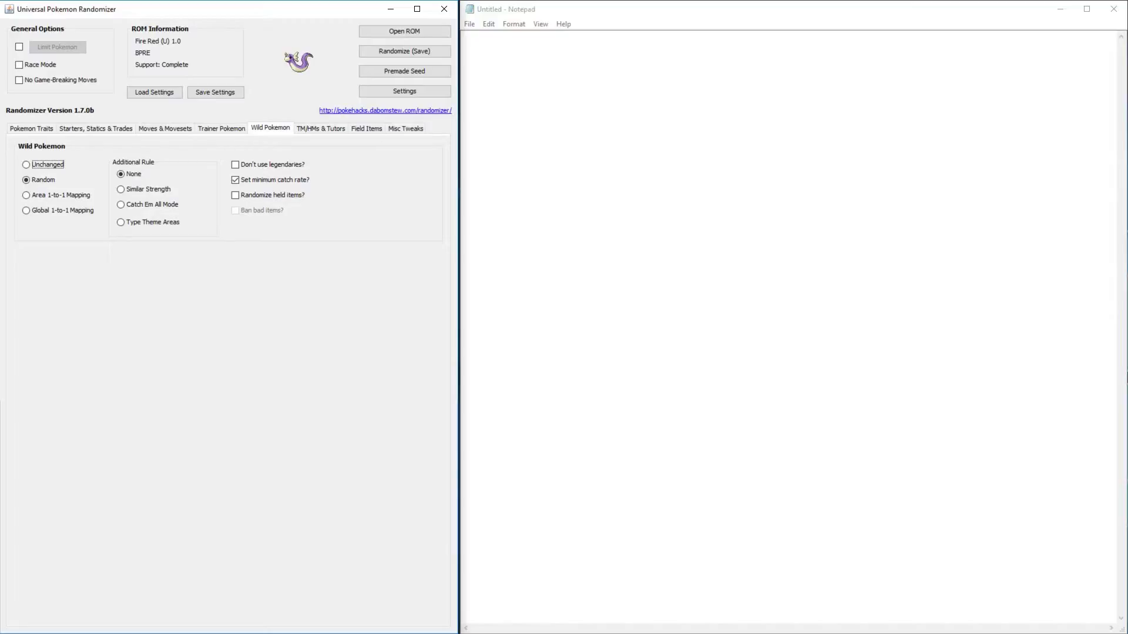
pyautogui.click(320, 128)
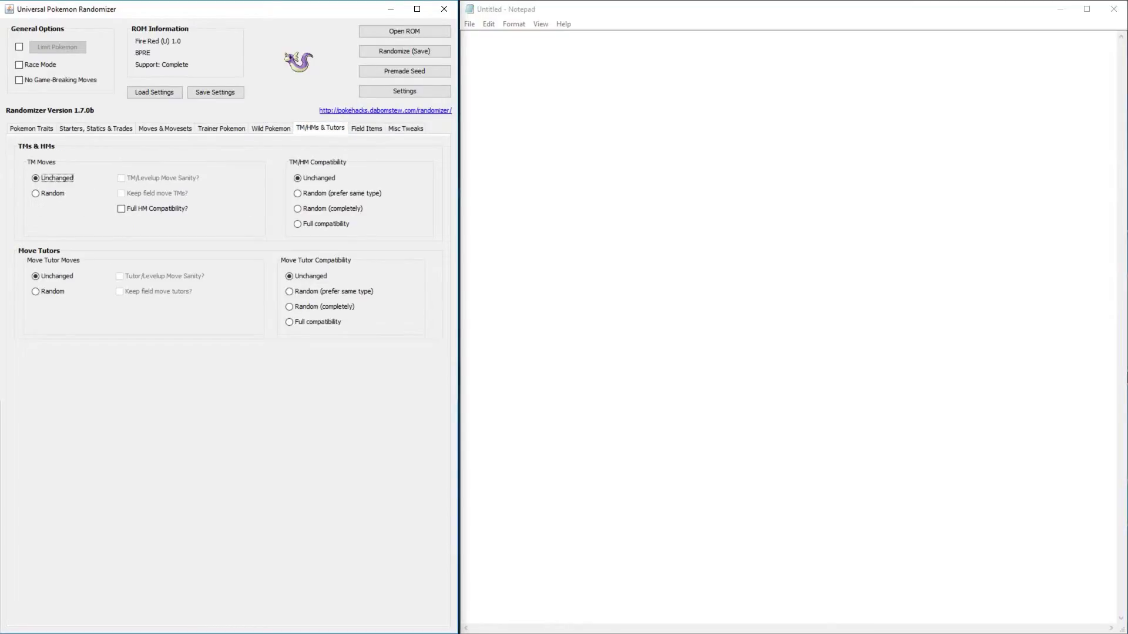
pyautogui.click(270, 128)
pyautogui.click(95, 128)
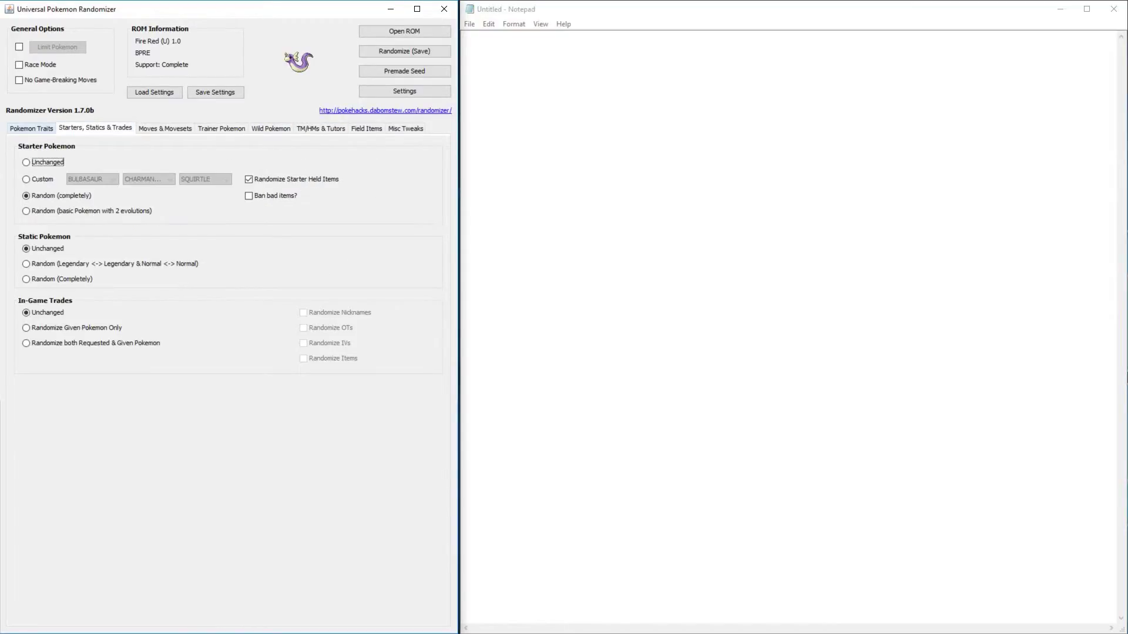
pyautogui.click(31, 128)
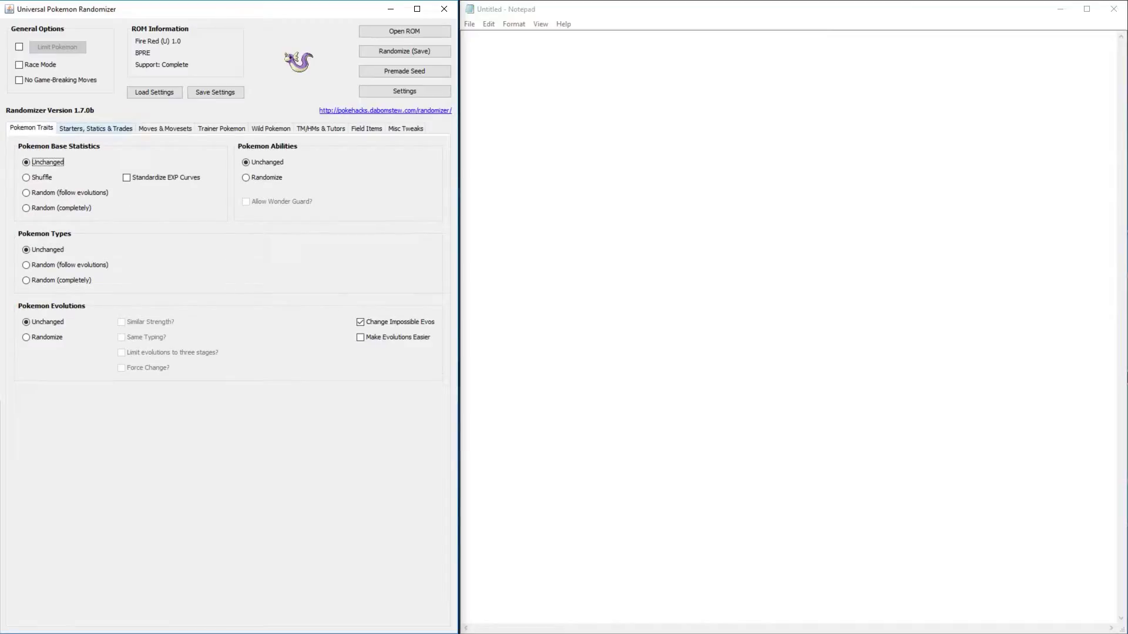
# Step: Disable Randomize Starter Held Items for the starter Pokemon
pyautogui.click(95, 128)
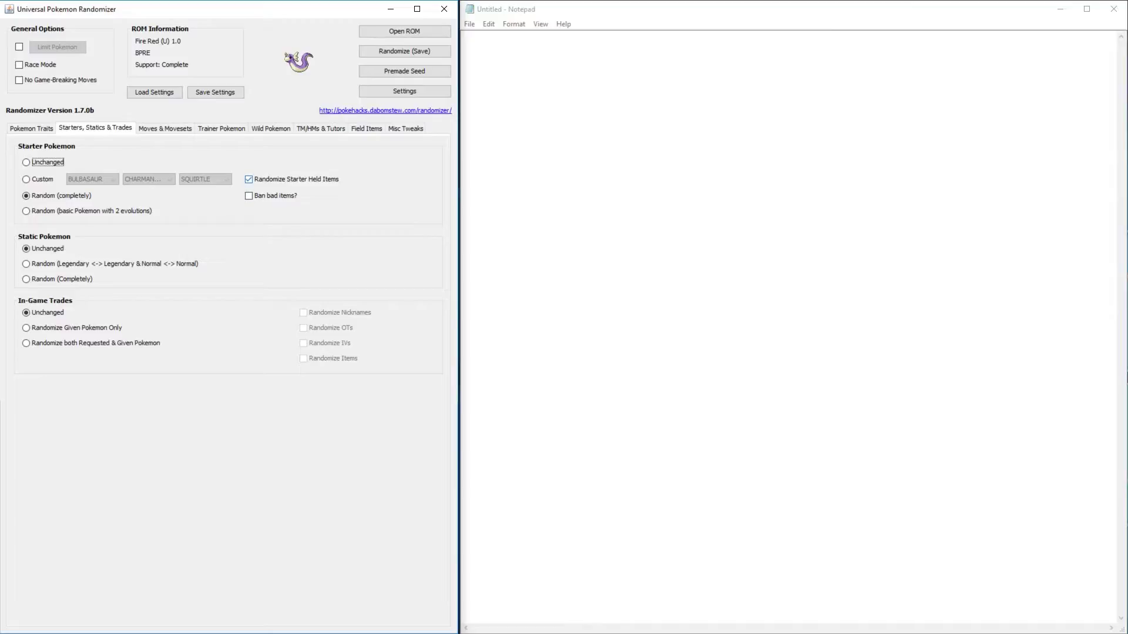
pyautogui.click(248, 179)
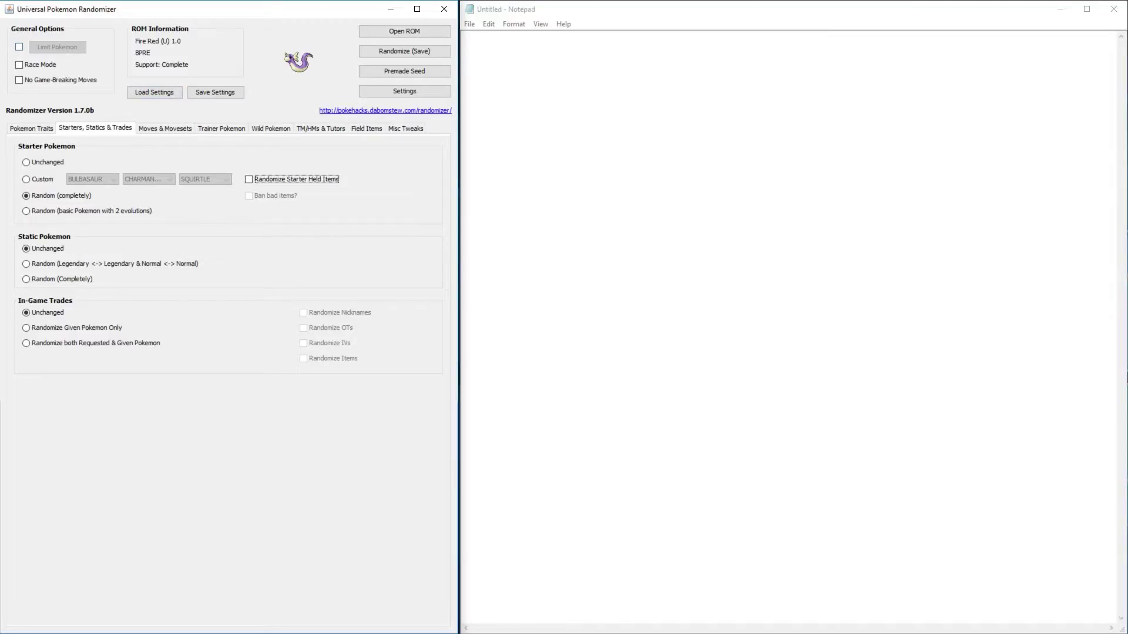
pyautogui.moveTo(18, 46)
pyautogui.click(19, 47)
pyautogui.click(57, 47)
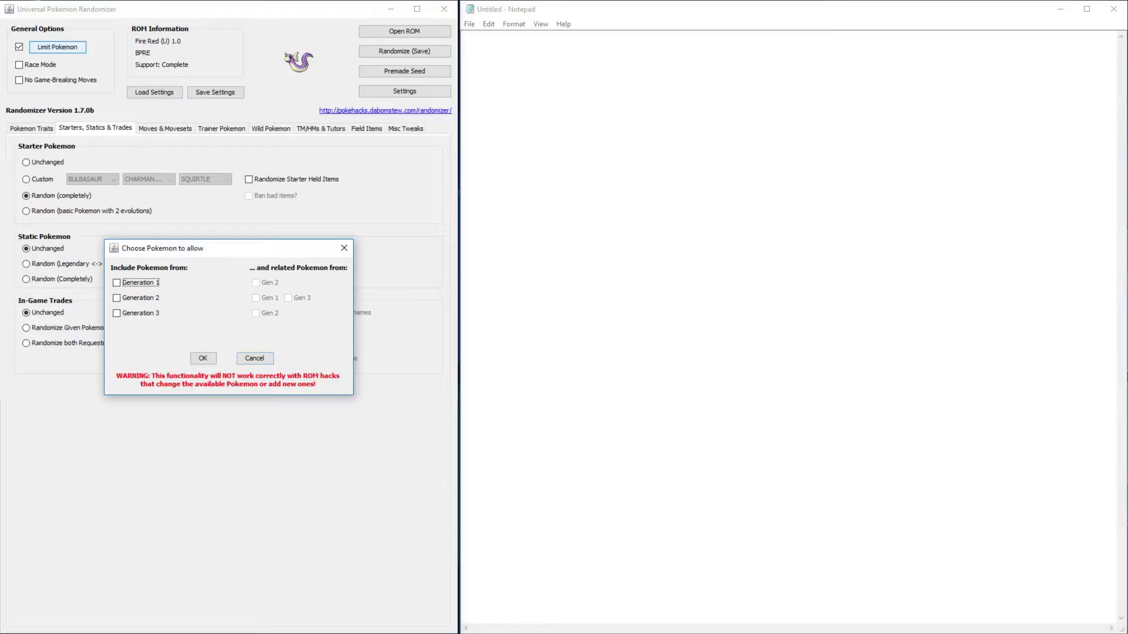
pyautogui.click(255, 358)
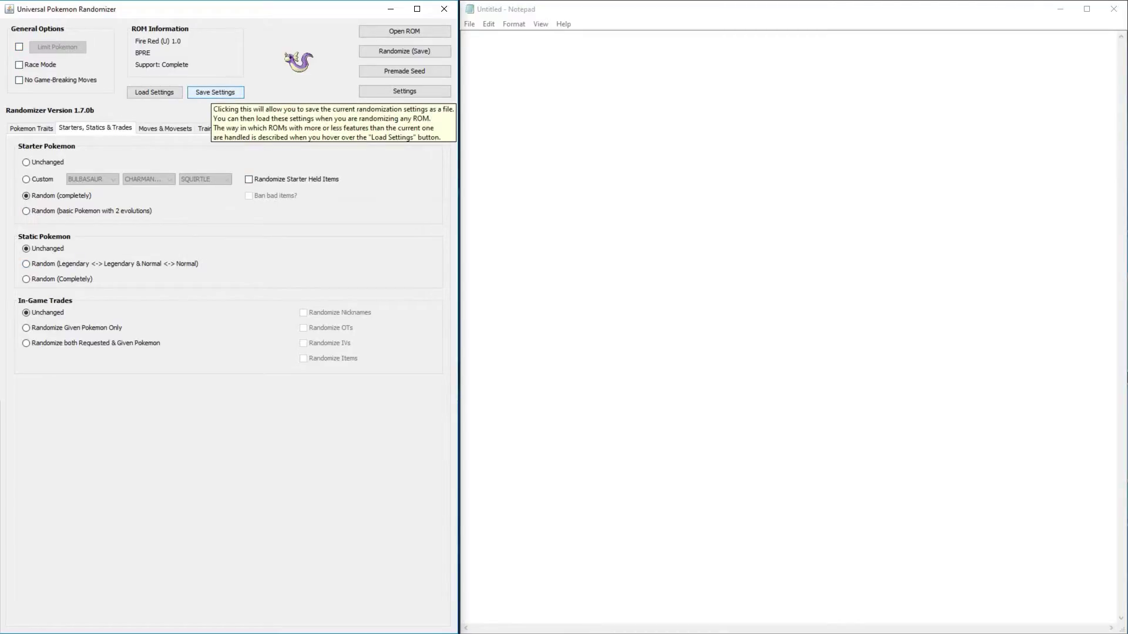
pyautogui.click(215, 92)
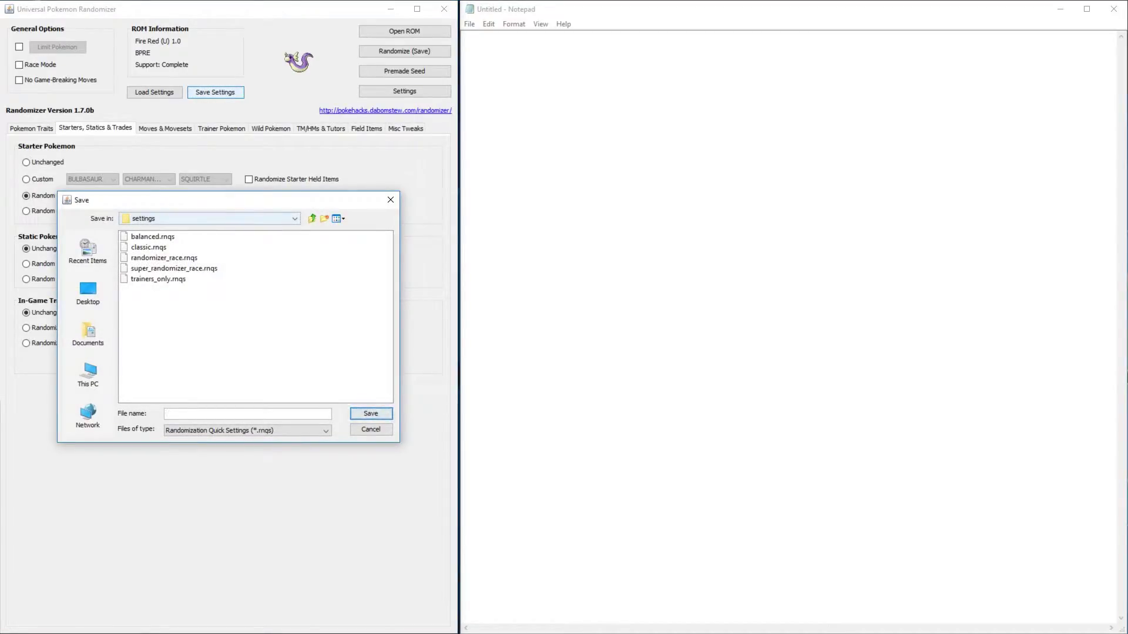
pyautogui.click(371, 429)
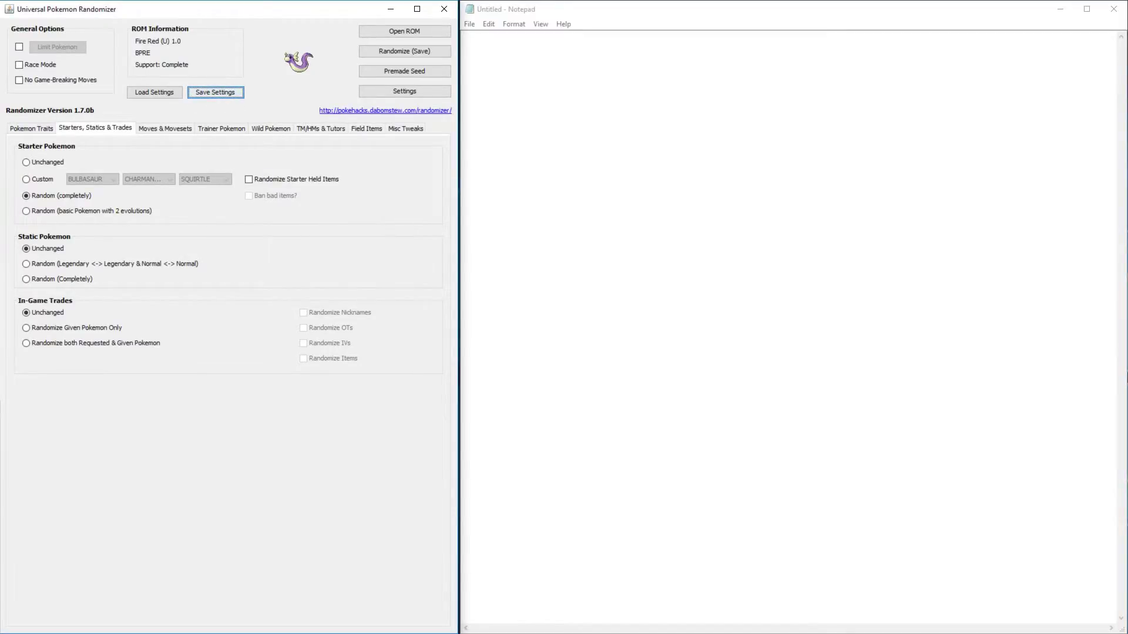
# Step: Start saving the randomized ROM and choose the External (N:) drive as the save location
pyautogui.click(31, 128)
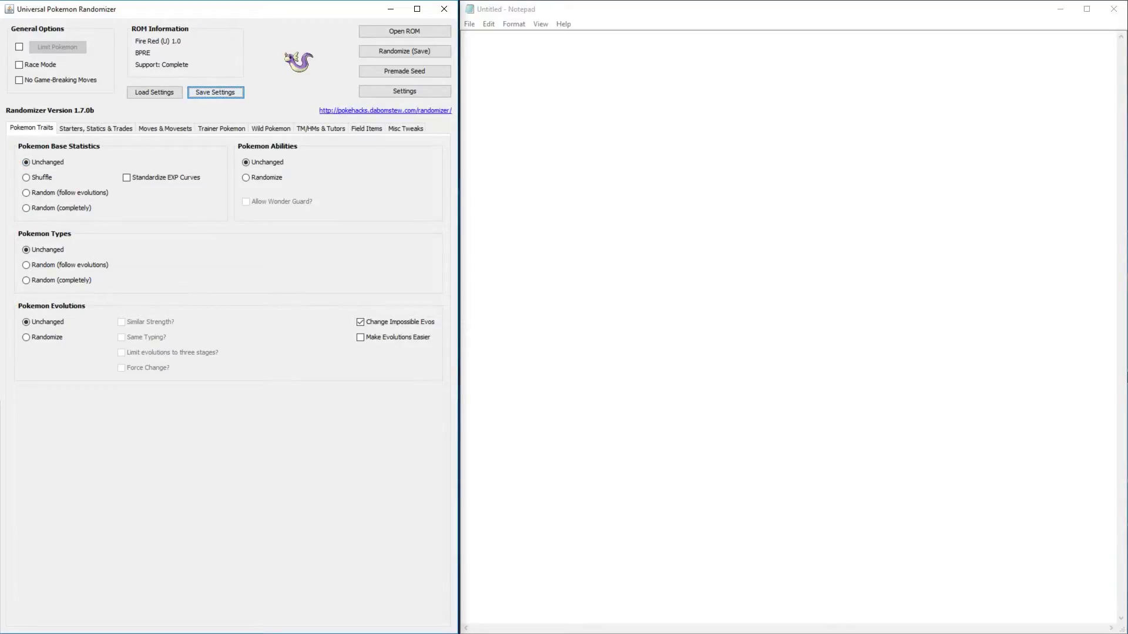
pyautogui.click(404, 51)
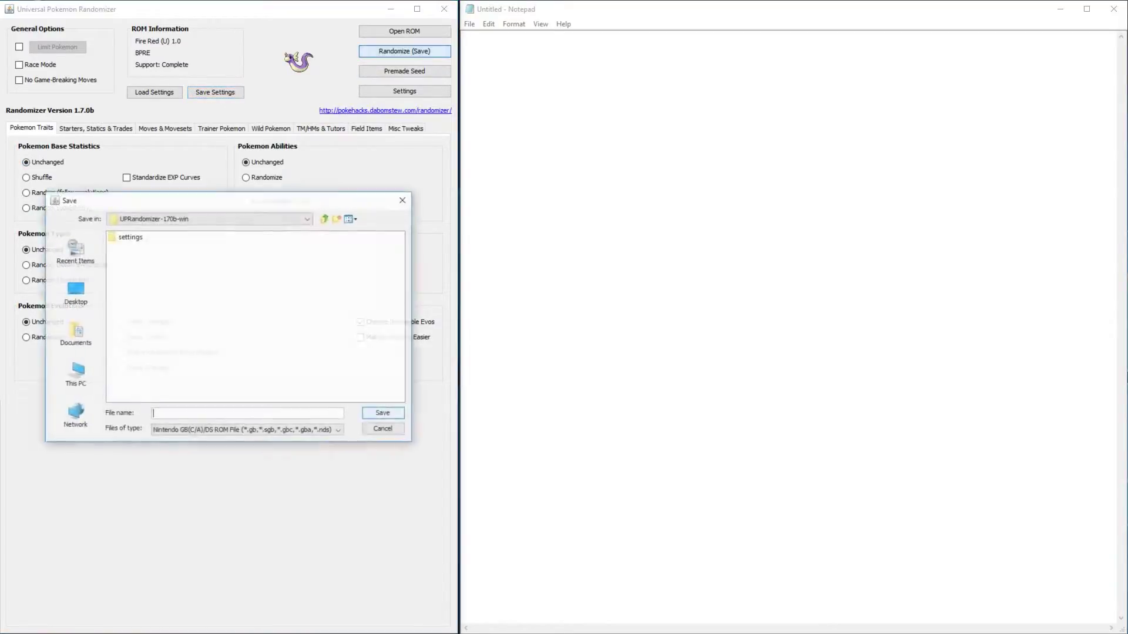
pyautogui.click(209, 219)
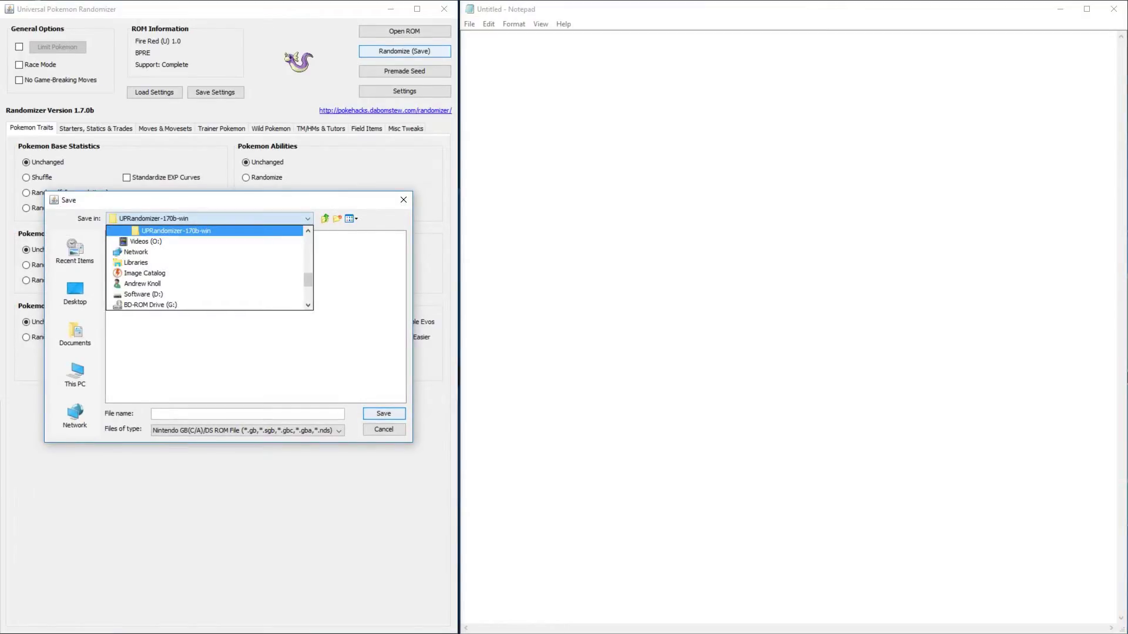
pyautogui.scroll(-3, 206, 263)
pyautogui.scroll(-1, 206, 262)
pyautogui.click(150, 273)
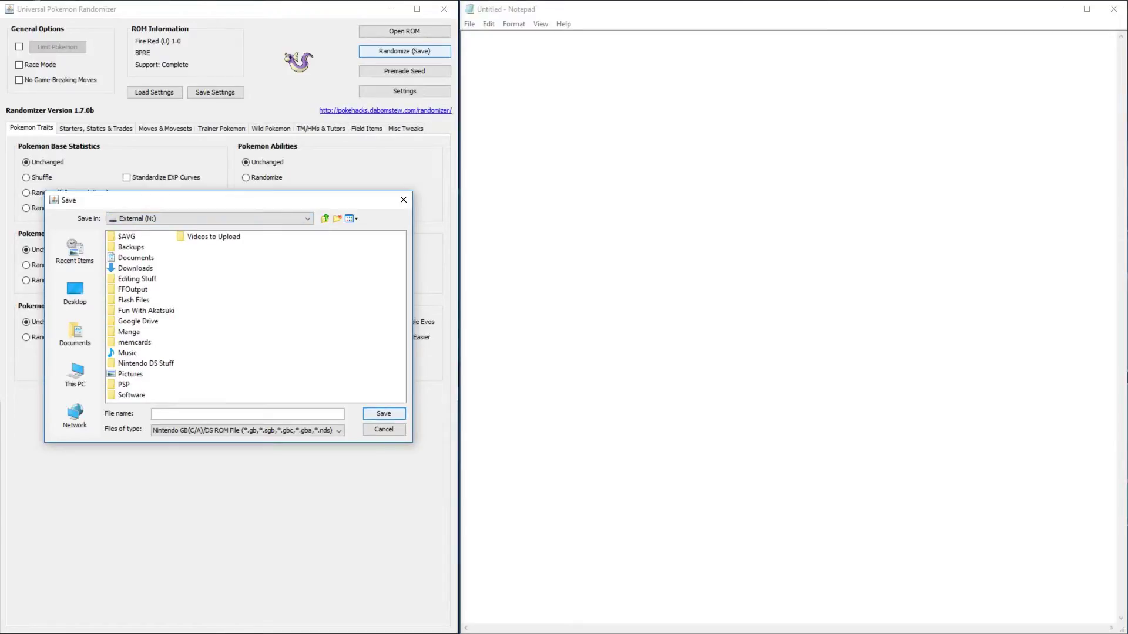
# Step: Browse to the pokemon_collection folder inside Software and Games for saving the ROM
pyautogui.click(131, 394)
pyautogui.click(131, 395)
pyautogui.press('Return')
pyautogui.press('Return')
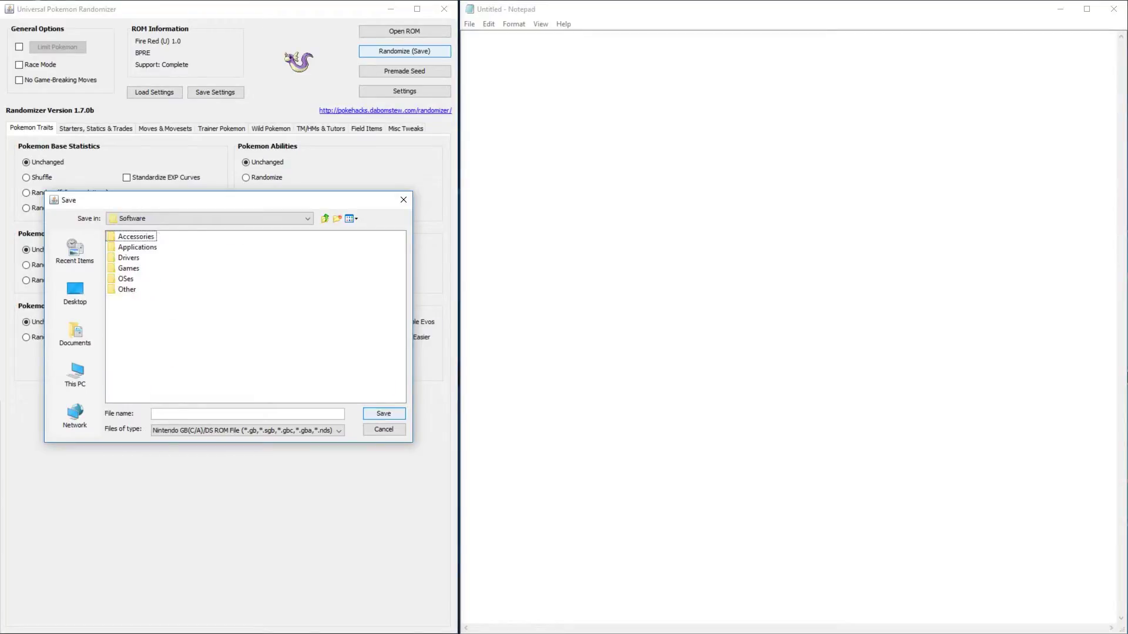
pyautogui.press('g')
pyautogui.press('Return')
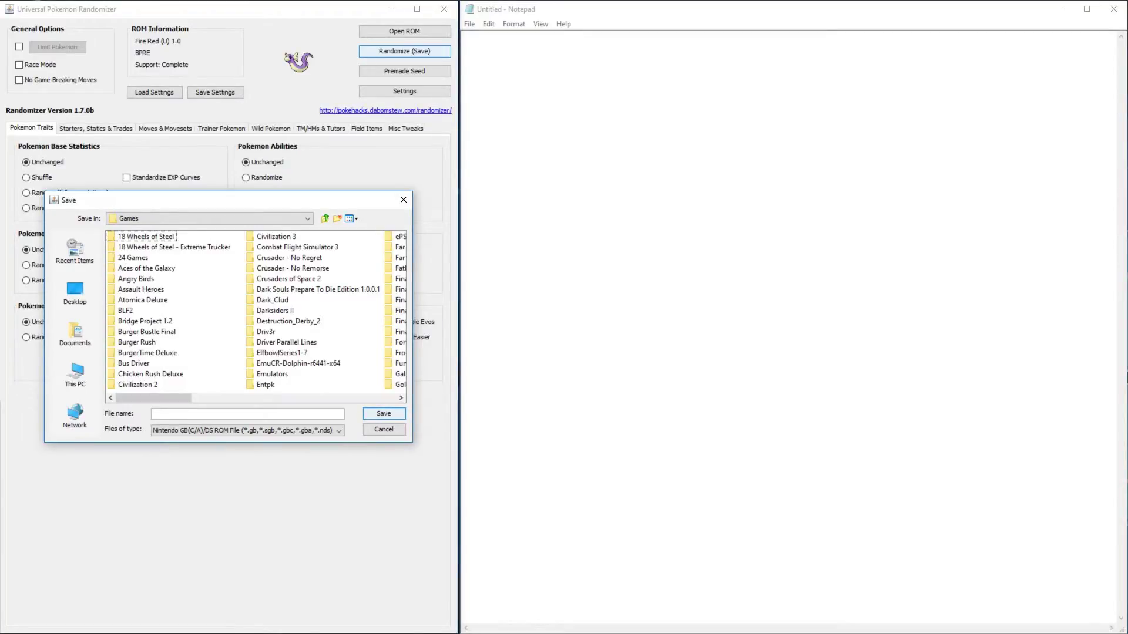
pyautogui.hscroll(6, 256, 311)
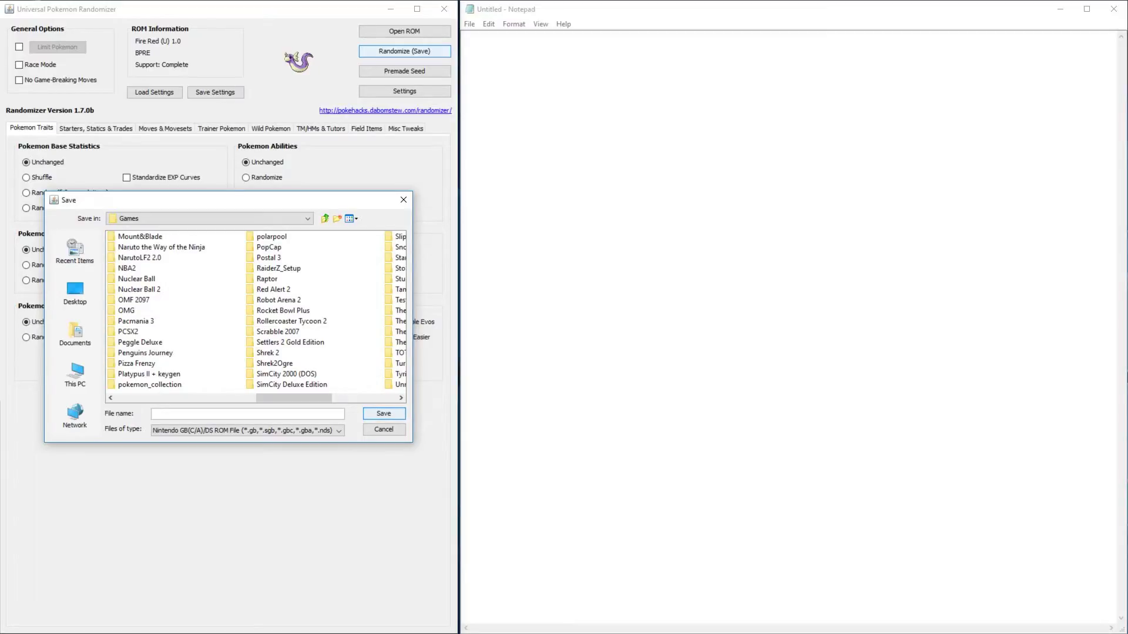
pyautogui.press('p')
pyautogui.press('o')
pyautogui.press('k')
pyautogui.press('Return')
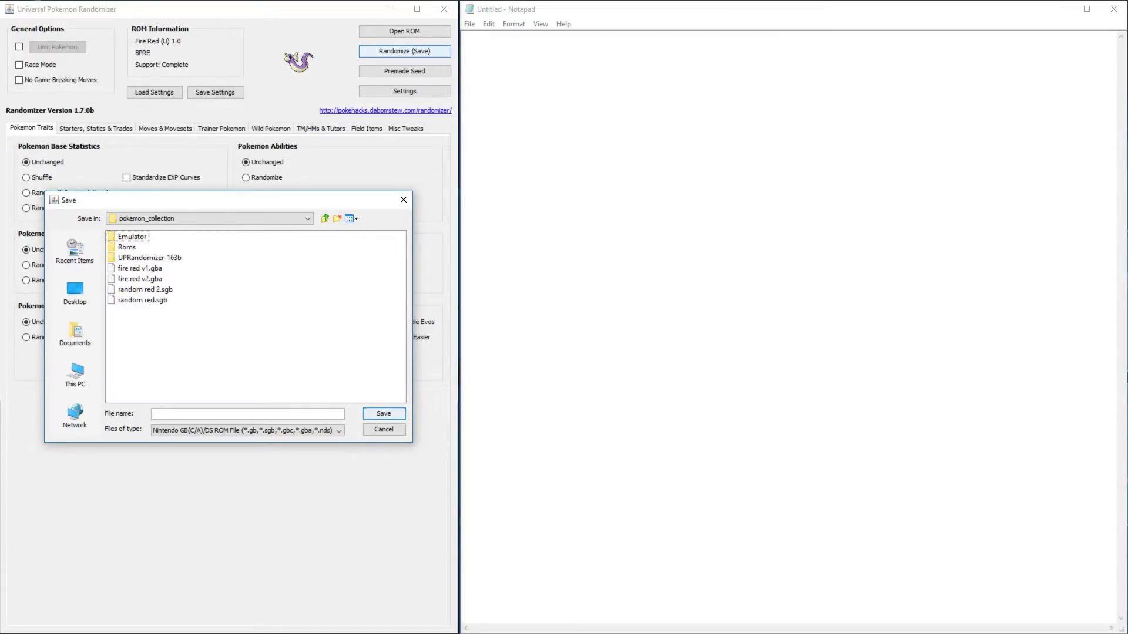
# Step: Save the randomized ROM under the file name "fire red nuzlocke"
pyautogui.click(153, 413)
pyautogui.write('fire red v3')
pyautogui.press('BackSpace')
pyautogui.press('BackSpace')
pyautogui.write('uzlo')
pyautogui.press('BackSpace')
pyautogui.press('BackSpace')
pyautogui.press('BackSpace')
pyautogui.write('zlocke')
pyautogui.press('Return')
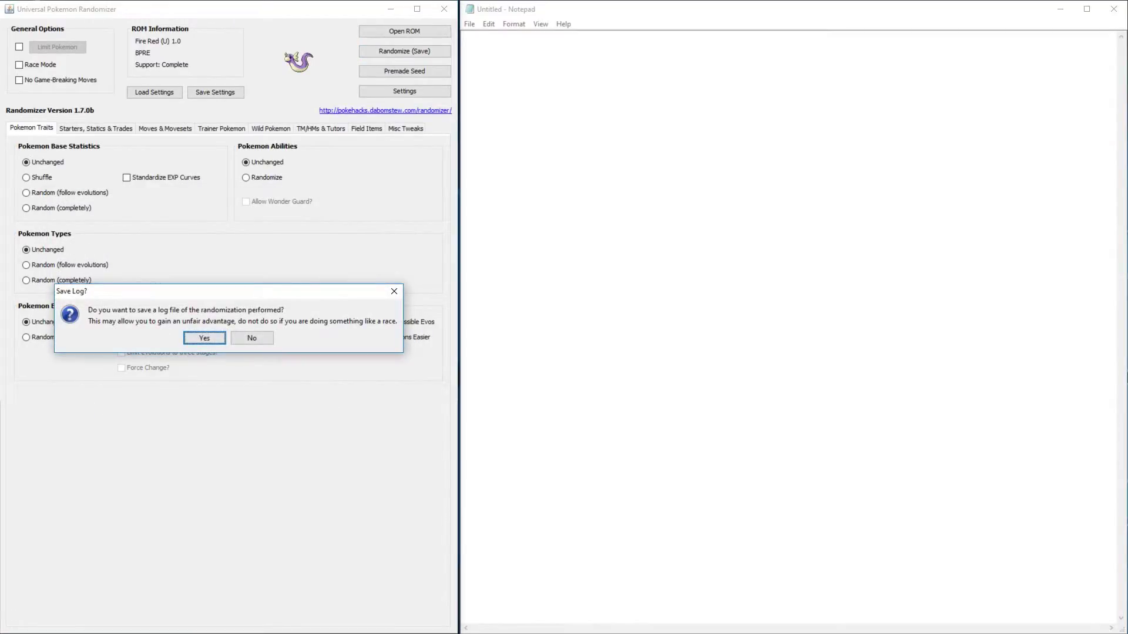
# Step: Decline saving a randomization log and dismiss the seed details
pyautogui.press('Tab')
pyautogui.press('Return')
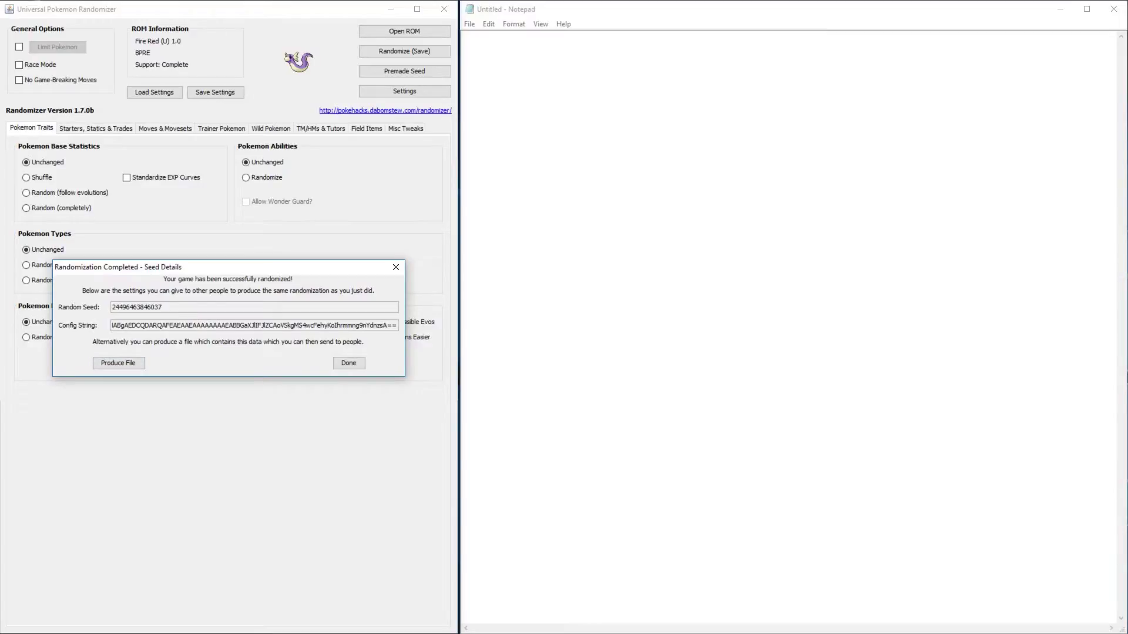
pyautogui.click(348, 363)
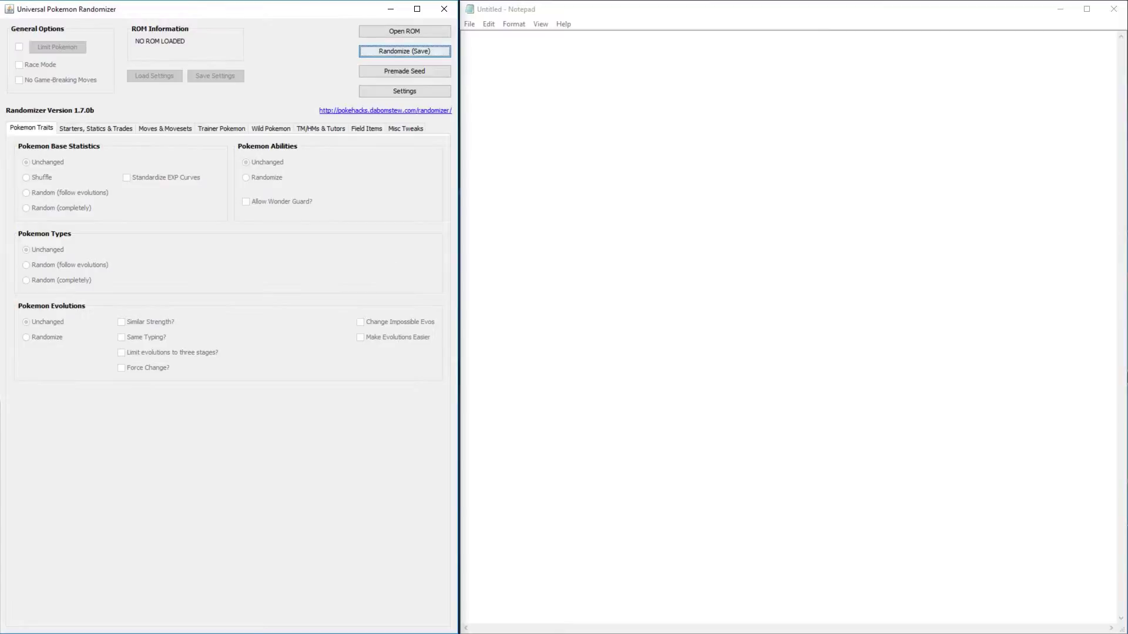
# Step: Switch to Notepad and write the rule "- any pokemon that faints is considered dead and must be released or stored permenently"
pyautogui.hotkey('alt', 'Tab')
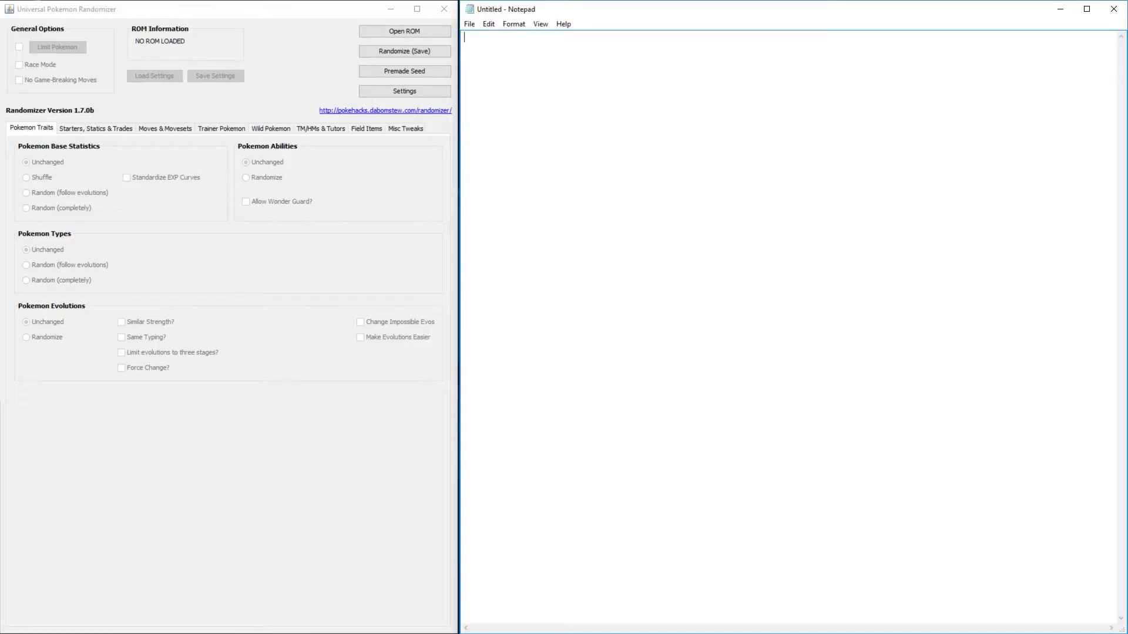
pyautogui.write('- any pokemon that faints is considered dead')
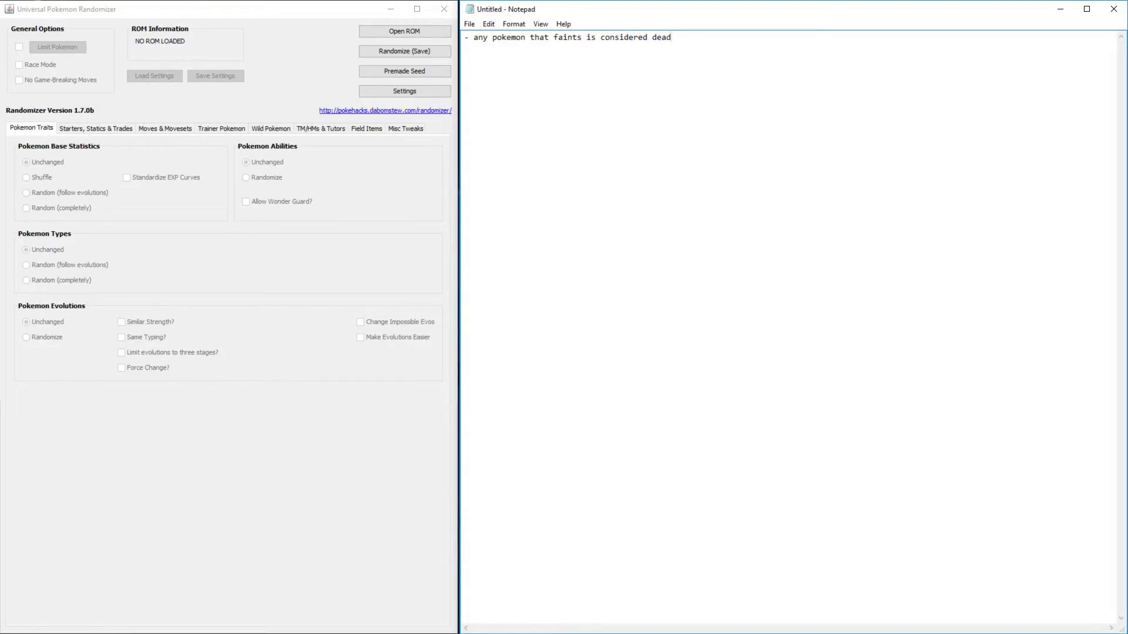
pyautogui.write(' and must be released or stored permenentely')
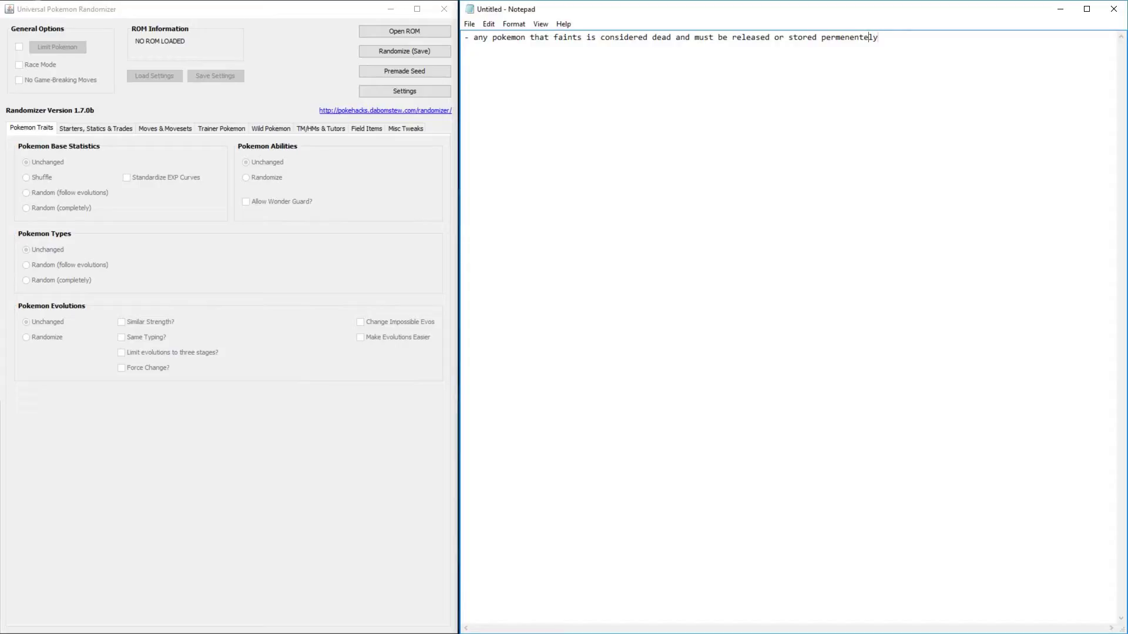
pyautogui.press('BackSpace')
# Step: Add the rule "- may only catch first pokemon in each area" on a new line
pyautogui.write('-')
pyautogui.write('may only catch first pokemon ')
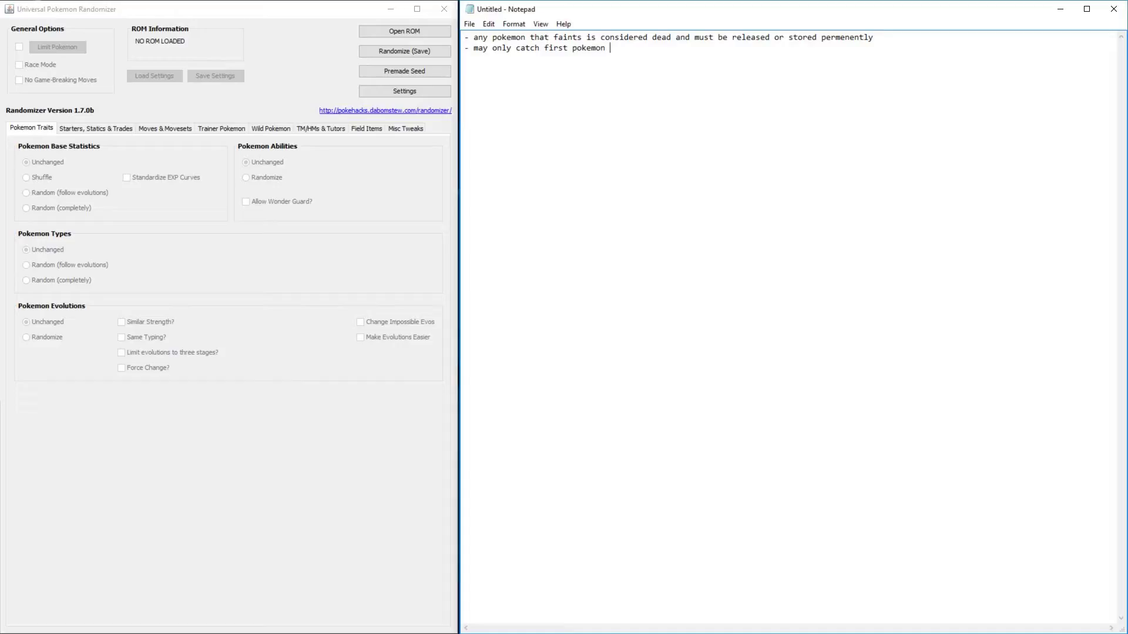
pyautogui.write('in each area')
# Step: Add the rules "- must nickname pokemon" and "- white out = game over" on separate lines
pyautogui.write('must')
pyautogui.write(' nickname ')
pyautogui.write('pokemon')
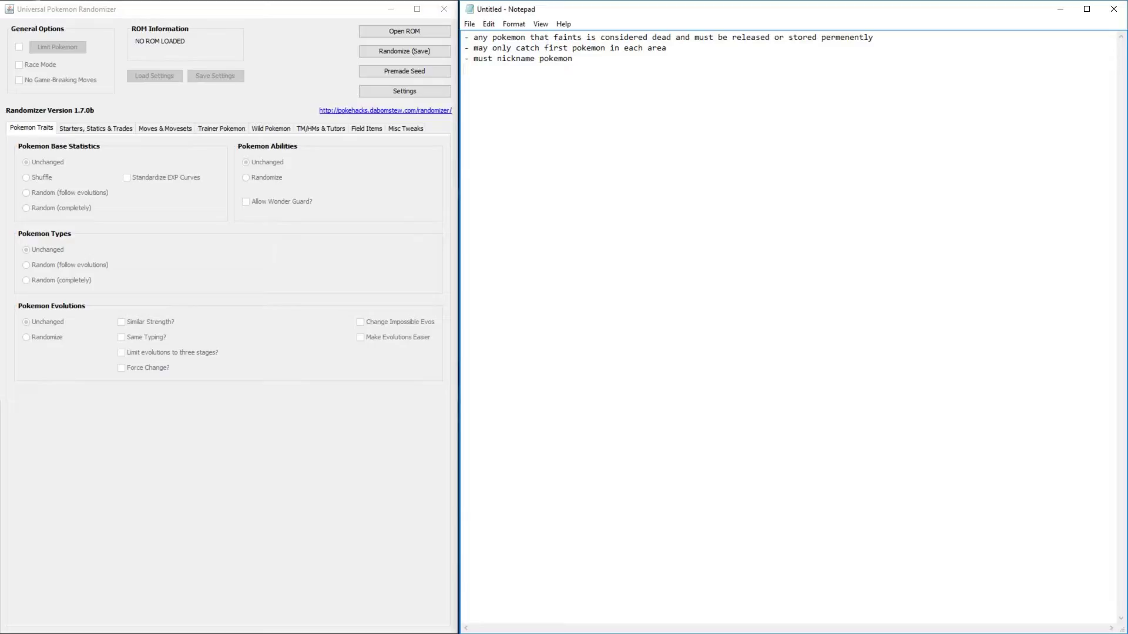
pyautogui.write('-')
pyautogui.write('white out')
pyautogui.write(' = ')
pyautogui.write('game over ')
# Step: Add the rule "- can only use self-caught pokemon except when recieved from NPCs" on a new line
pyautogui.write('-')
pyautogui.write('can only use')
pyautogui.write(' self-')
pyautogui.write('caught pokem')
pyautogui.write('on except ')
pyautogui.write('from')
pyautogui.press('BackSpace')
pyautogui.press('BackSpace')
pyautogui.press('BackSpace')
pyautogui.press('BackSpace')
pyautogui.write('f')
pyautogui.press('BackSpace')
pyautogui.press('BackSpace')
pyautogui.write('when ')
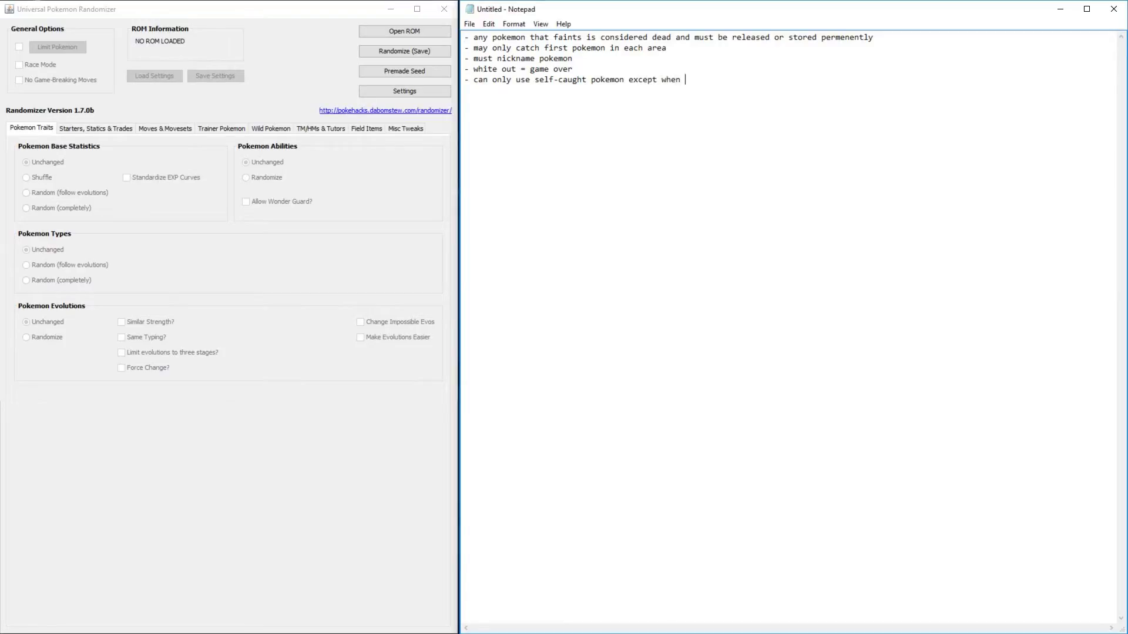
pyautogui.write('recieved from')
pyautogui.write(' NPCs ')
# Step: Add the rule "- no resets, reloads, or save states" on a new line
pyautogui.write('-')
pyautogui.write('no res')
pyautogui.write('ets, rel')
pyautogui.write('oads')
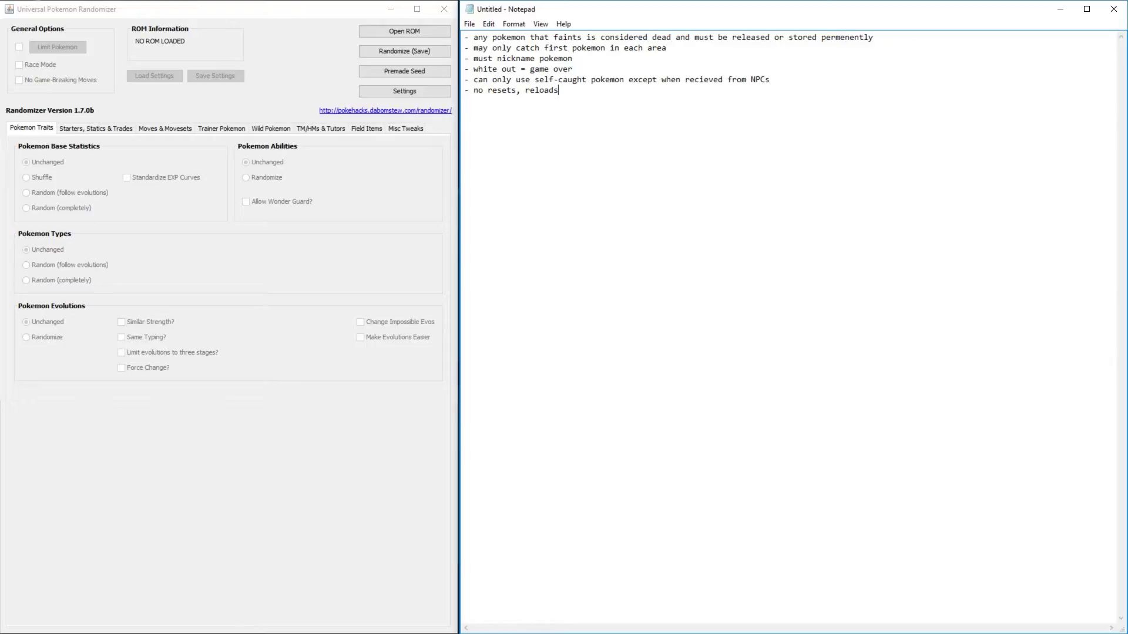
pyautogui.write(', or save s')
pyautogui.write('tates  ')
# Step: Leave a blank line, add the rule "- species/dupes clause", and begin another dashed line below it
pyautogui.write('-')
pyautogui.write('species')
pyautogui.write('/')
pyautogui.write('dupes clause')
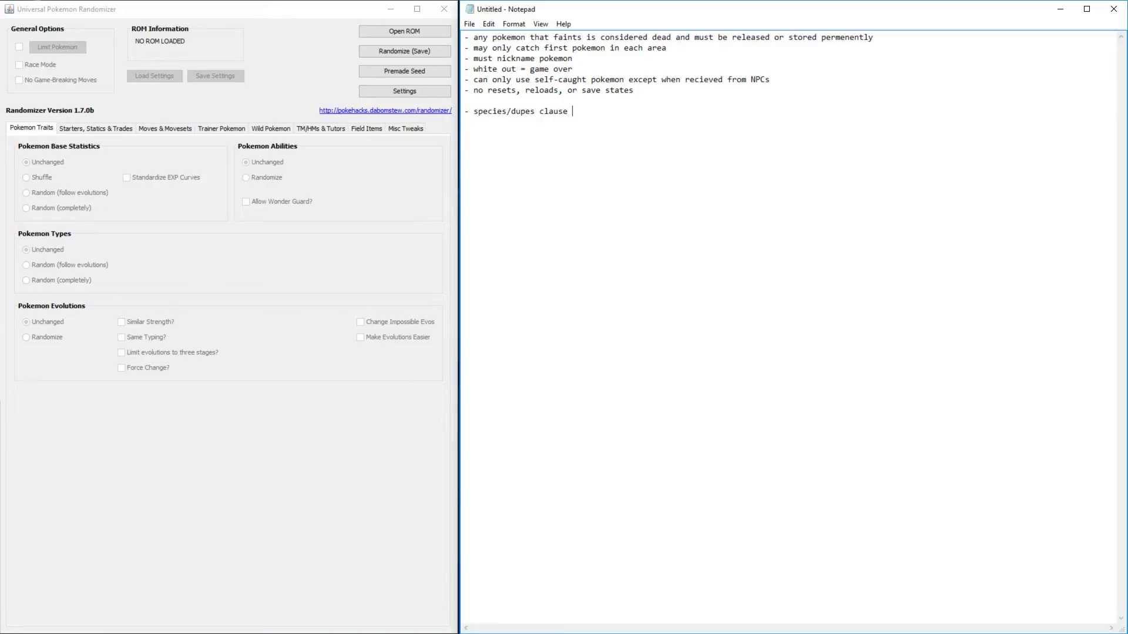
pyautogui.write(' -')
pyautogui.press('BackSpace')
pyautogui.press('BackSpace')
pyautogui.press('BackSpace')
pyautogui.press('BackSpace')
pyautogui.write('e ')
pyautogui.write('-')
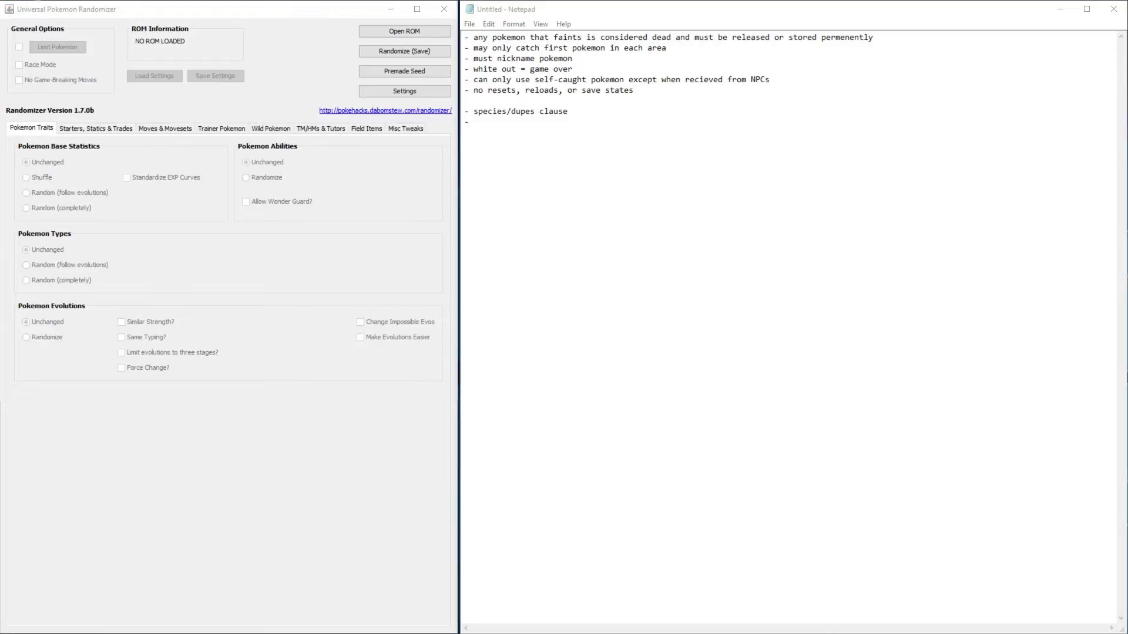
pyautogui.hotkey('alt', 'Tab')
pyautogui.write('pokemon centers for')
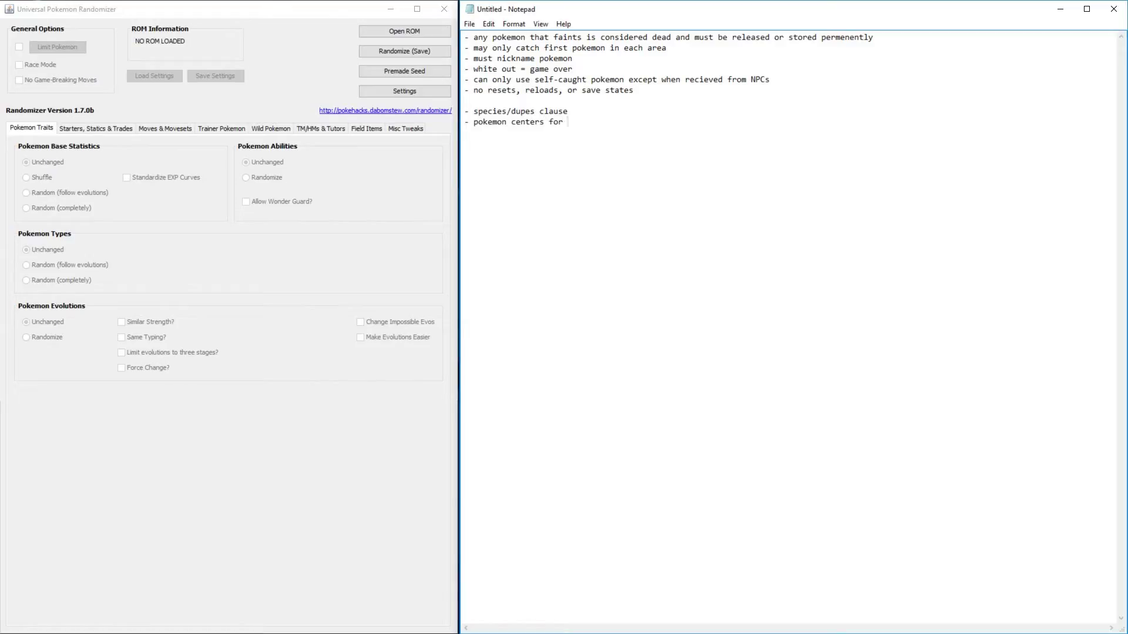
pyautogui.press('BackSpace')
pyautogui.press('BackSpace')
pyautogui.press('BackSpace')
pyautogui.press('BackSpace')
pyautogui.press('BackSpace')
pyautogui.press('BackSpace')
pyautogui.press('BackSpace')
pyautogui.press('BackSpace')
pyautogui.press('BackSpace')
pyautogui.press('BackSpace')
pyautogui.press('BackSpace')
pyautogui.press('BackSpace')
pyautogui.press('BackSpace')
pyautogui.press('BackSpace')
pyautogui.press('BackSpace')
pyautogui.press('BackSpace')
pyautogui.press('BackSpace')
pyautogui.press('BackSpace')
pyautogui.press('BackSpace')
pyautogui.press('BackSpace')
# Step: Write the rule "only use healing items for status effects (except KO/faint)" after the last dash
pyautogui.write('only use healing items for status effects')
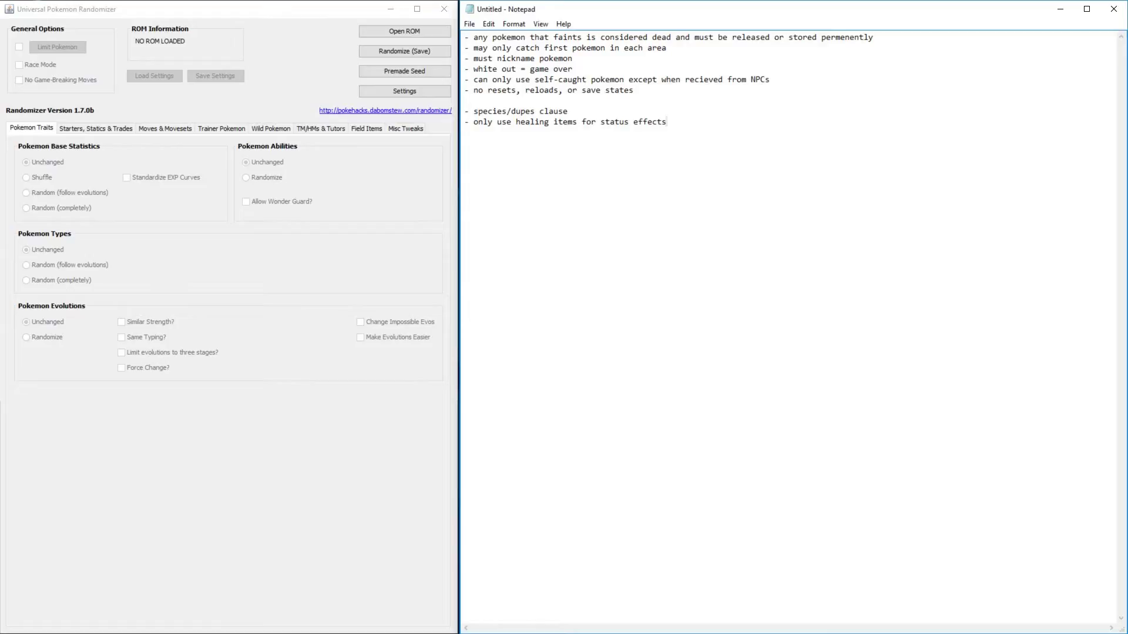
pyautogui.write('(ex')
pyautogui.write('cept ')
pyautogui.write('KO')
pyautogui.write('/')
pyautogui.write('faint)')
# Step: Add the rule "- fainted pokemon to be stored" on a new line
pyautogui.write('-')
pyautogui.write('pokem')
pyautogui.press('BackSpace')
pyautogui.press('BackSpace')
pyautogui.press('BackSpace')
pyautogui.press('BackSpace')
pyautogui.press('BackSpace')
pyautogui.write('fainted pokemon to be stored')
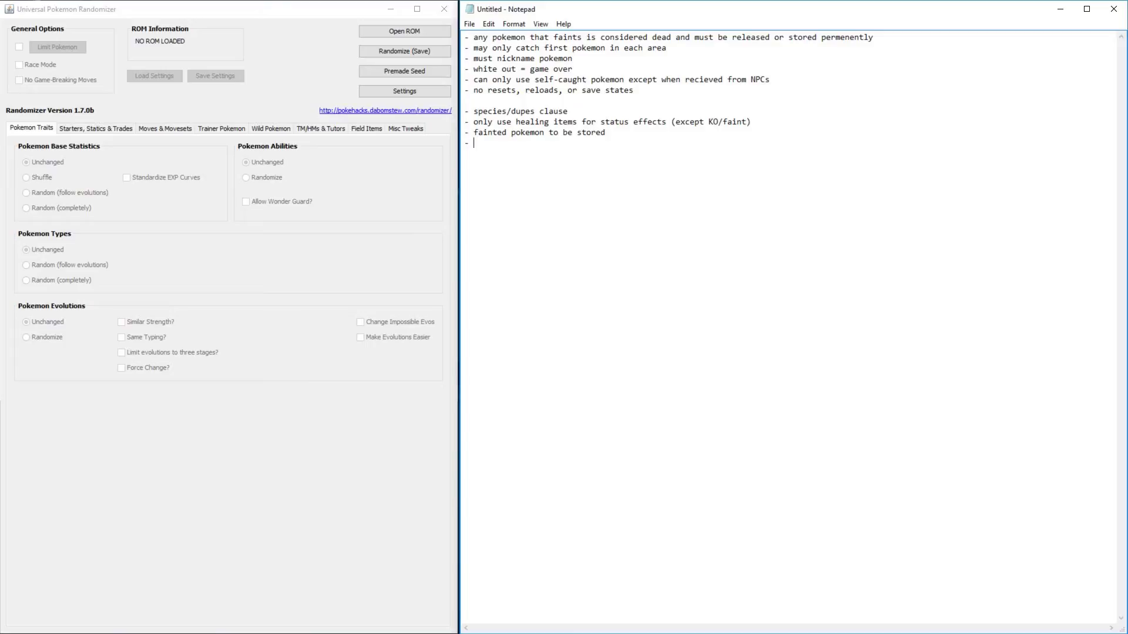
# Step: Add the rule "- shiny clause" below the fainted pokemon rule
pyautogui.write('shiny pokemon exe')
pyautogui.press('BackSpace')
pyautogui.press('BackSpace')
pyautogui.press('BackSpace')
pyautogui.press('BackSpace')
pyautogui.press('BackSpace')
pyautogui.press('BackSpace')
pyautogui.press('BackSpace')
pyautogui.press('BackSpace')
pyautogui.press('BackSpace')
pyautogui.press('BackSpace')
pyautogui.press('BackSpace')
pyautogui.write('clause ')
# Step: Add the rule "- if field move is required, another pokemon may be caught for it" on a new line
pyautogui.write('-')
pyautogui.write('if field mo')
pyautogui.write('ve re')
pyautogui.press('BackSpace')
pyautogui.press('BackSpace')
pyautogui.write('is q')
pyautogui.press('BackSpace')
pyautogui.write('required')
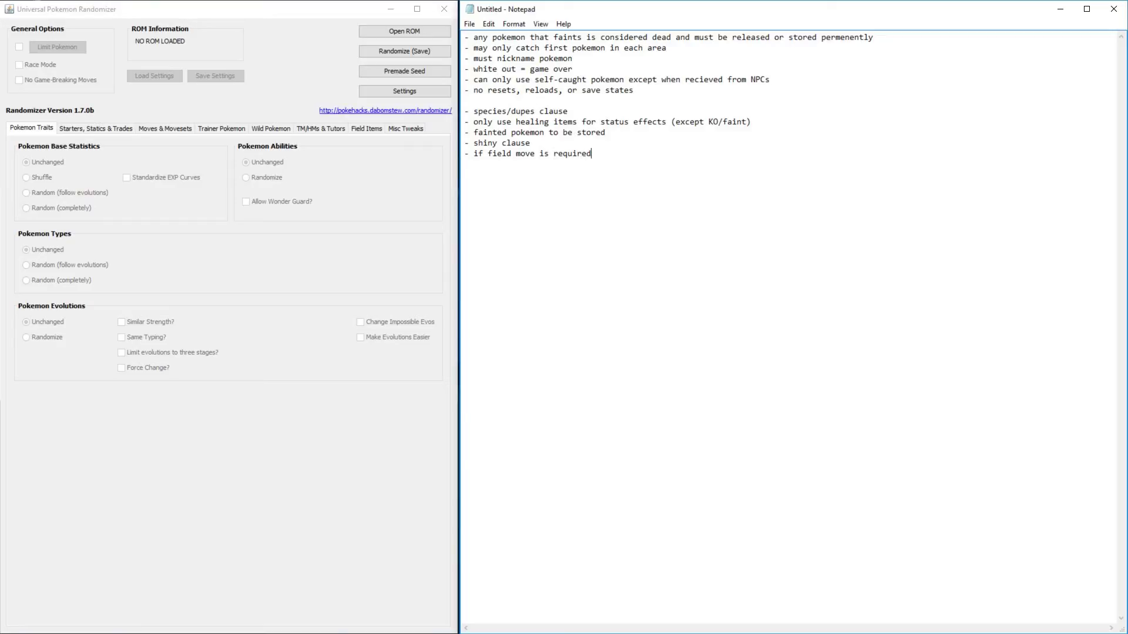
pyautogui.write(', another pokemon may be caught for it')
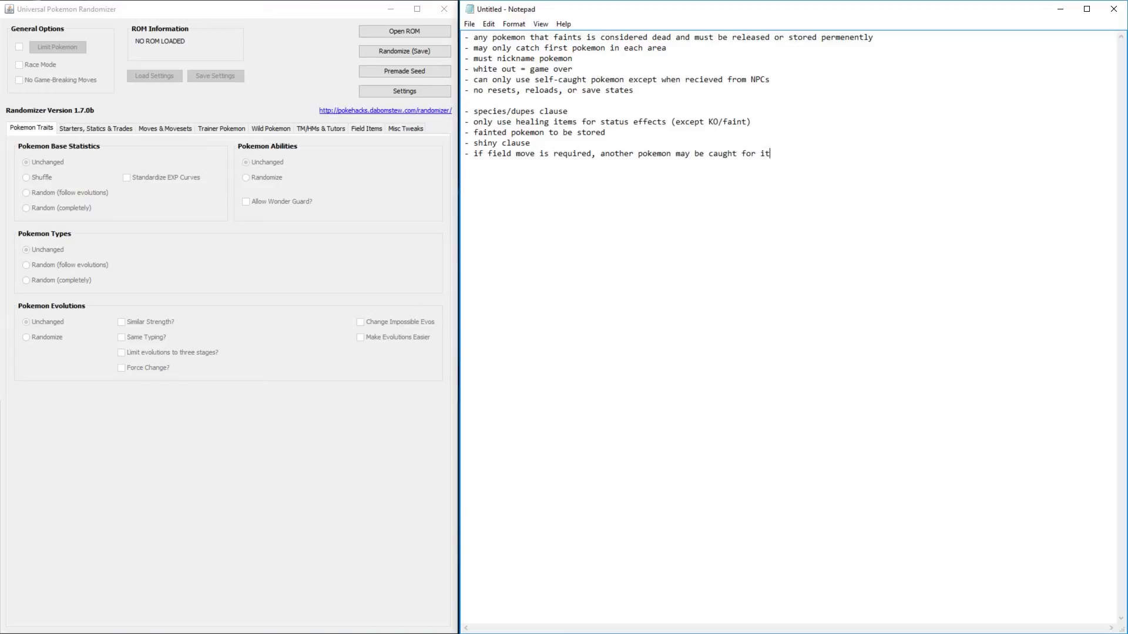
# Step: Extend the field move rule with ", but must be released/stored as sson as another compatible pokemon is caught"
pyautogui.write(', but must be rle')
pyautogui.press('BackSpace')
pyautogui.write('leased/stored')
pyautogui.write('as ')
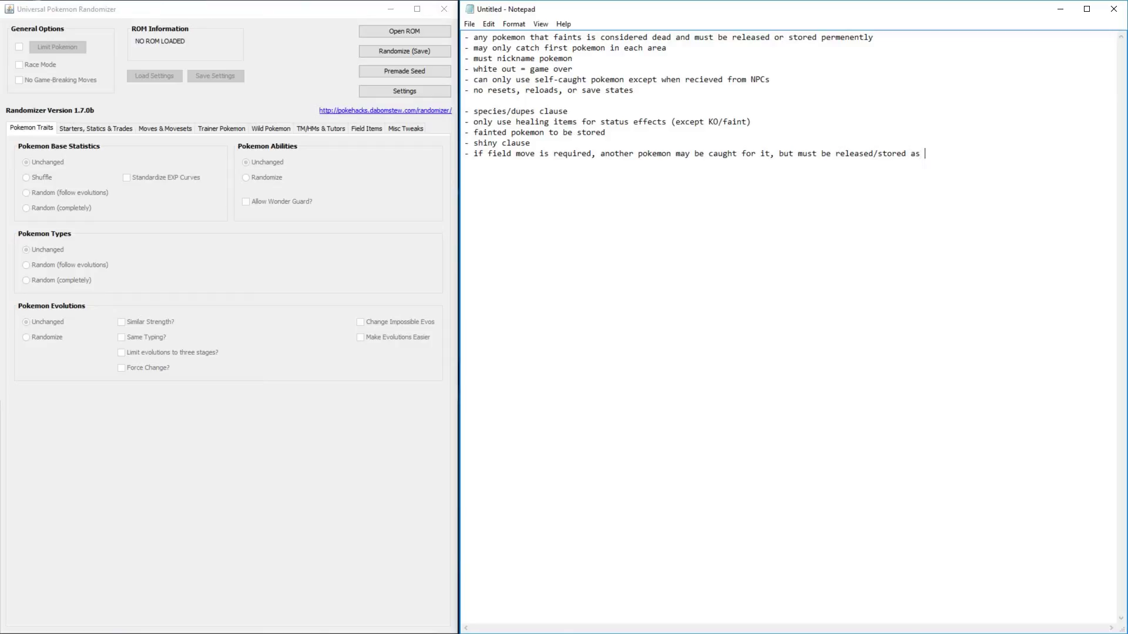
pyautogui.write('sson as another ')
pyautogui.write('pokemon i')
pyautogui.write('s')
pyautogui.press('BackSpace')
pyautogui.press('BackSpace')
pyautogui.press('BackSpace')
pyautogui.press('BackSpace')
pyautogui.press('BackSpace')
pyautogui.press('BackSpace')
pyautogui.press('BackSpace')
pyautogui.press('BackSpace')
pyautogui.press('BackSpace')
pyautogui.press('BackSpace')
pyautogui.write('compatible pokemon ')
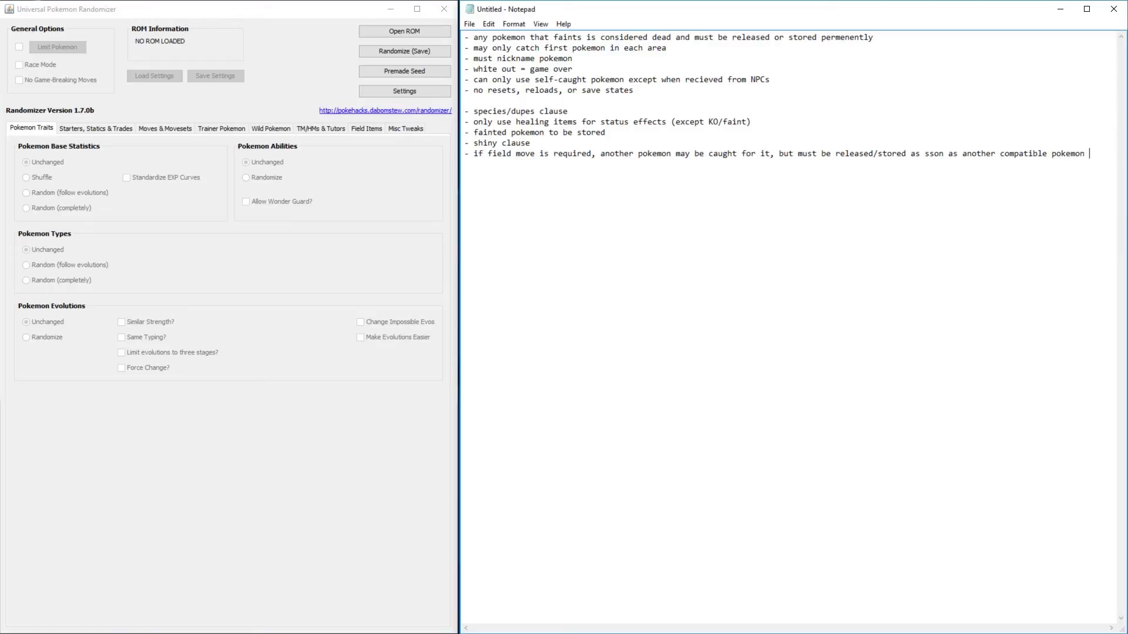
pyautogui.write('is caught')
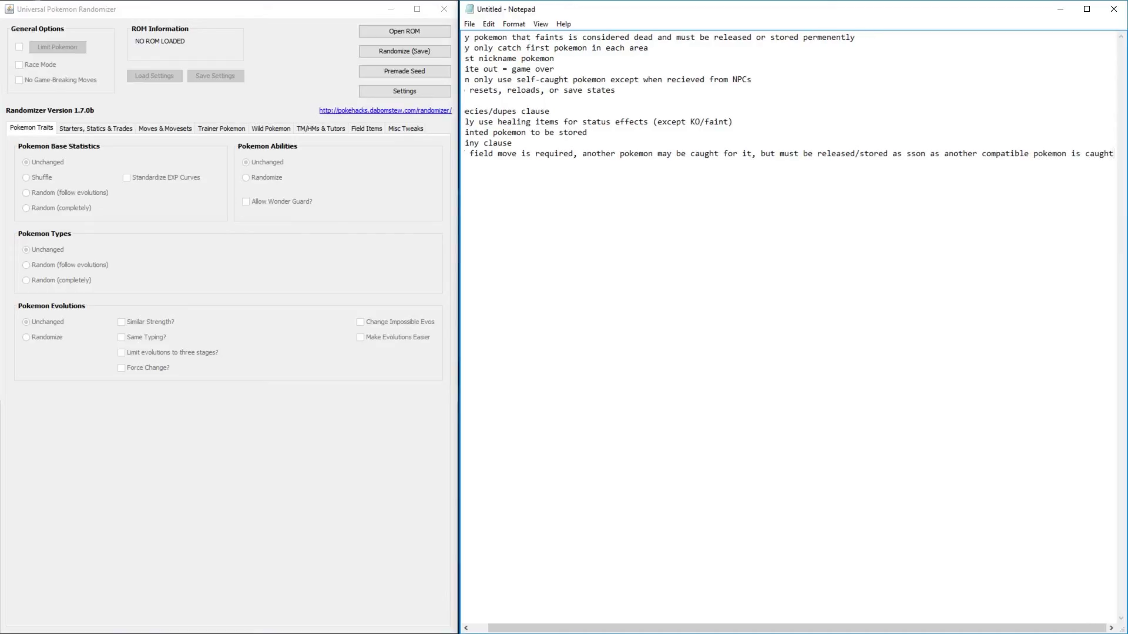
# Step: Add the rule "- one pokemon can be caught in each area of the safari zone" below the field move rule
pyautogui.press('Return')
pyautogui.write('-')
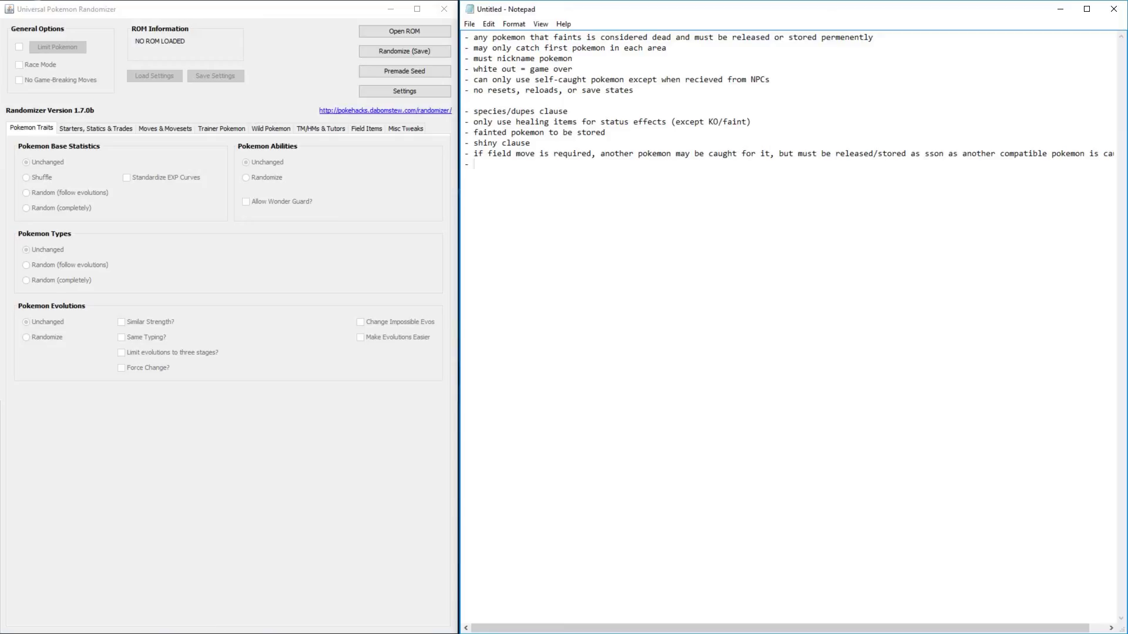
pyautogui.write('one pokemon can be caught in each area of the saf')
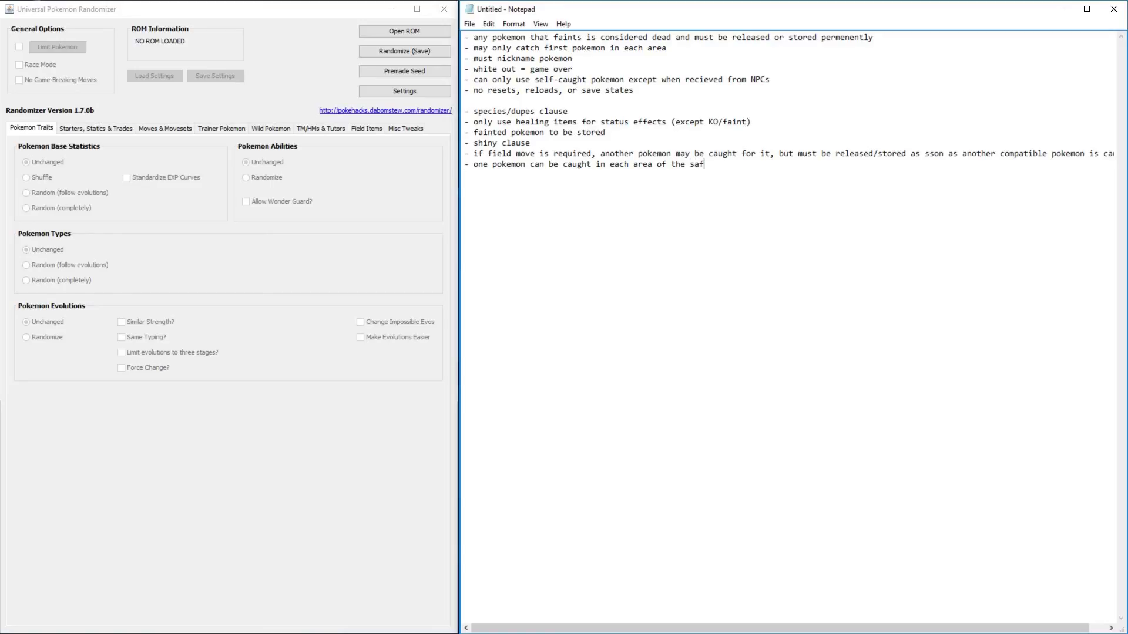
pyautogui.write('ari')
pyautogui.write('zone ')
# Step: Add the rules "- fleeing only allowed for randomly encountered legenderies" and "- no exp. share" on separate lines below the safari zone rule
pyautogui.write('-')
pyautogui.write('fleeing ')
pyautogui.write('only all')
pyautogui.write('owed')
pyautogui.write(' for ')
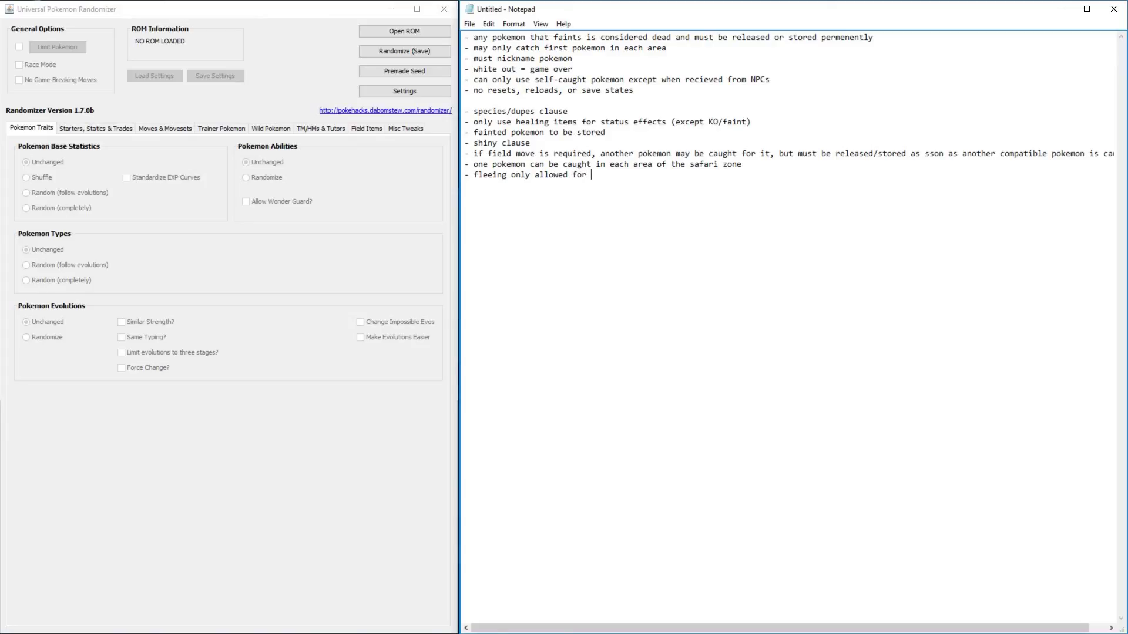
pyautogui.write('randomly encountered legenderies')
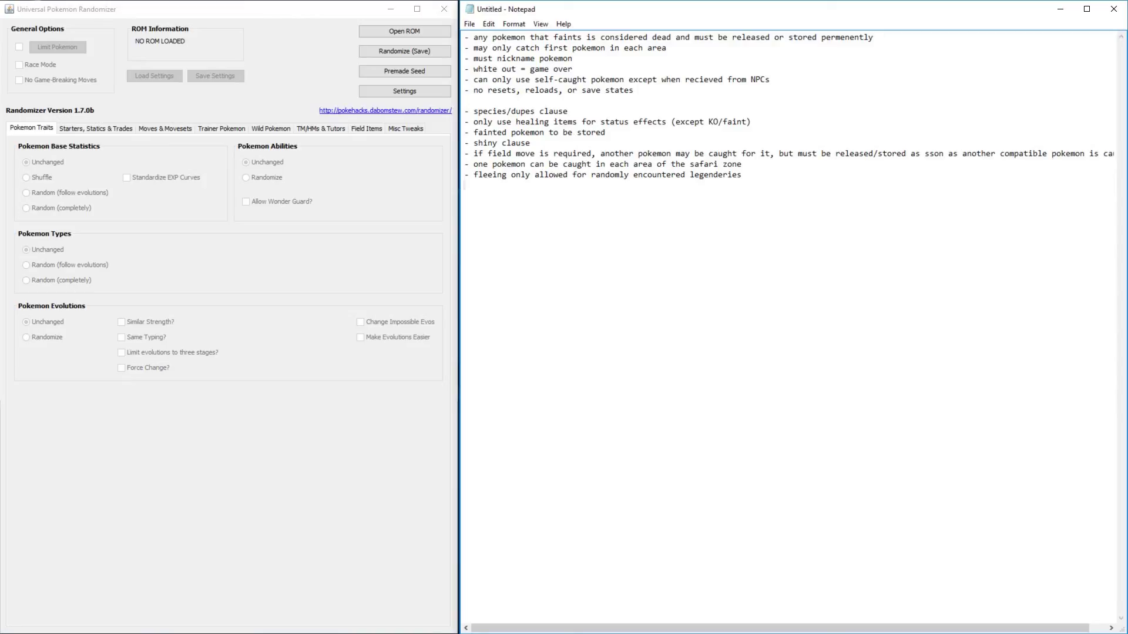
pyautogui.write('- no exp. share')
pyautogui.press('BackSpace')
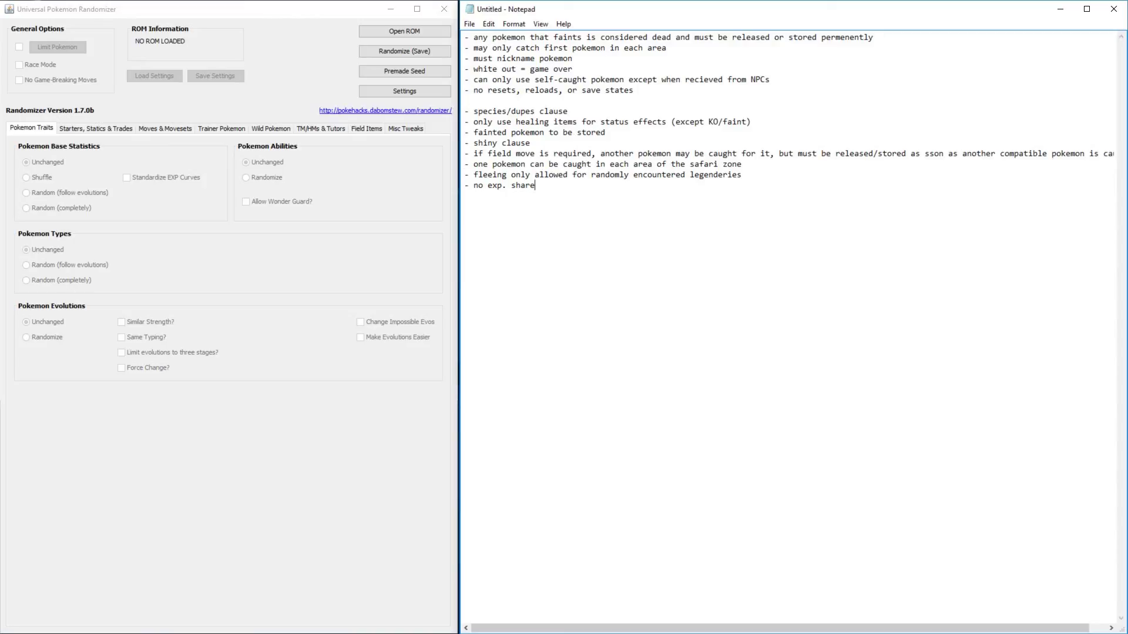